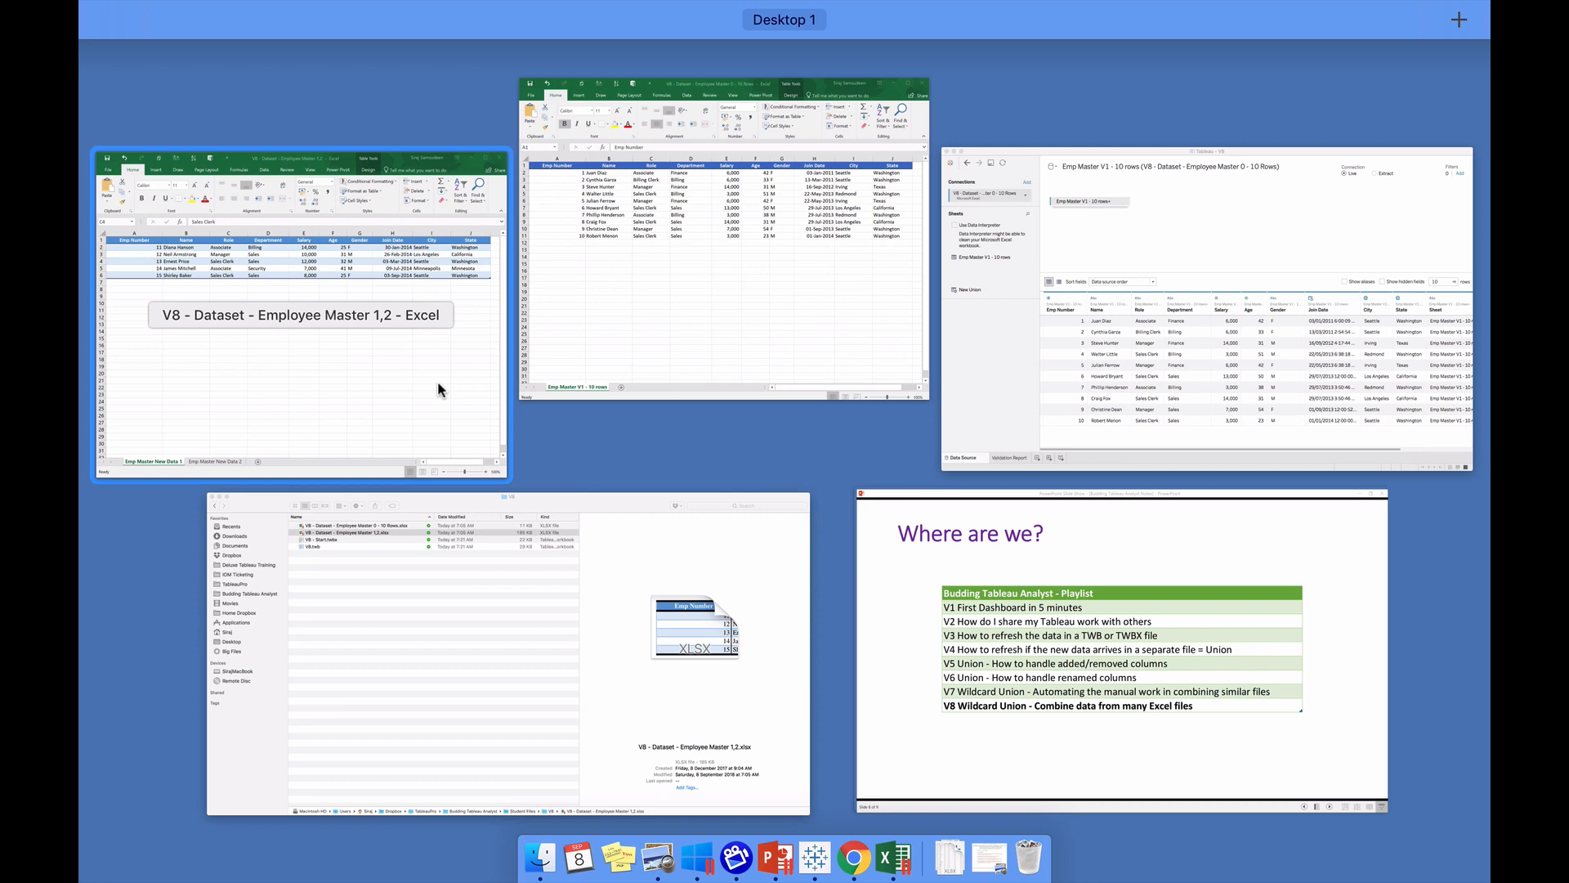
# - Review the dataset files in the V8 folder and the sheets of the Employee Master 0 - 10 Rows and Employee Master 1,2 workbooks
pyautogui.click(478, 562)
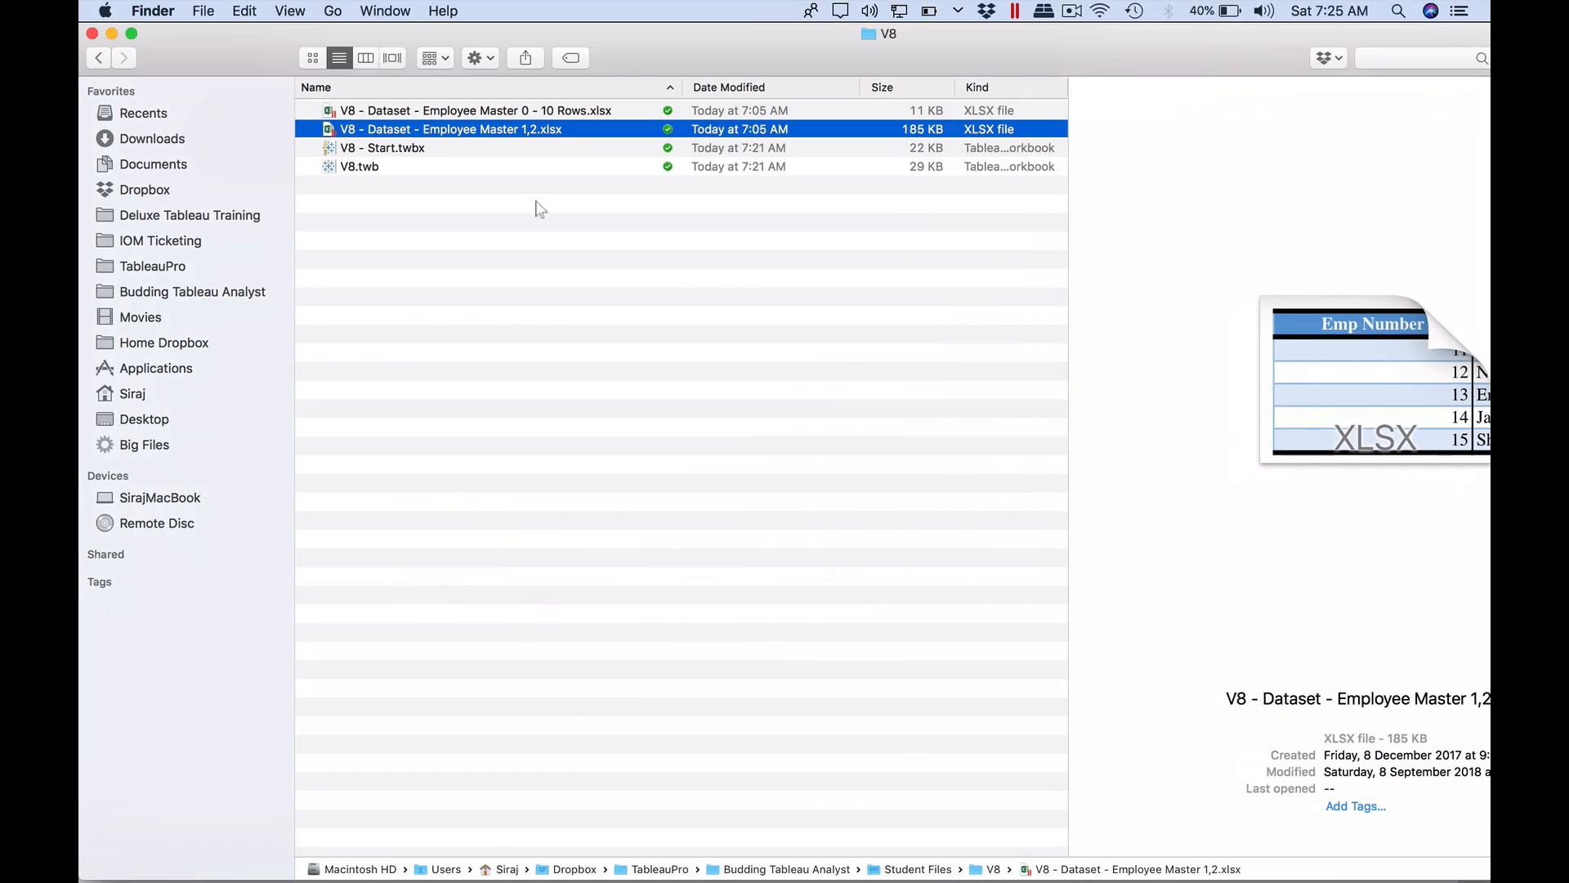
pyautogui.click(580, 111)
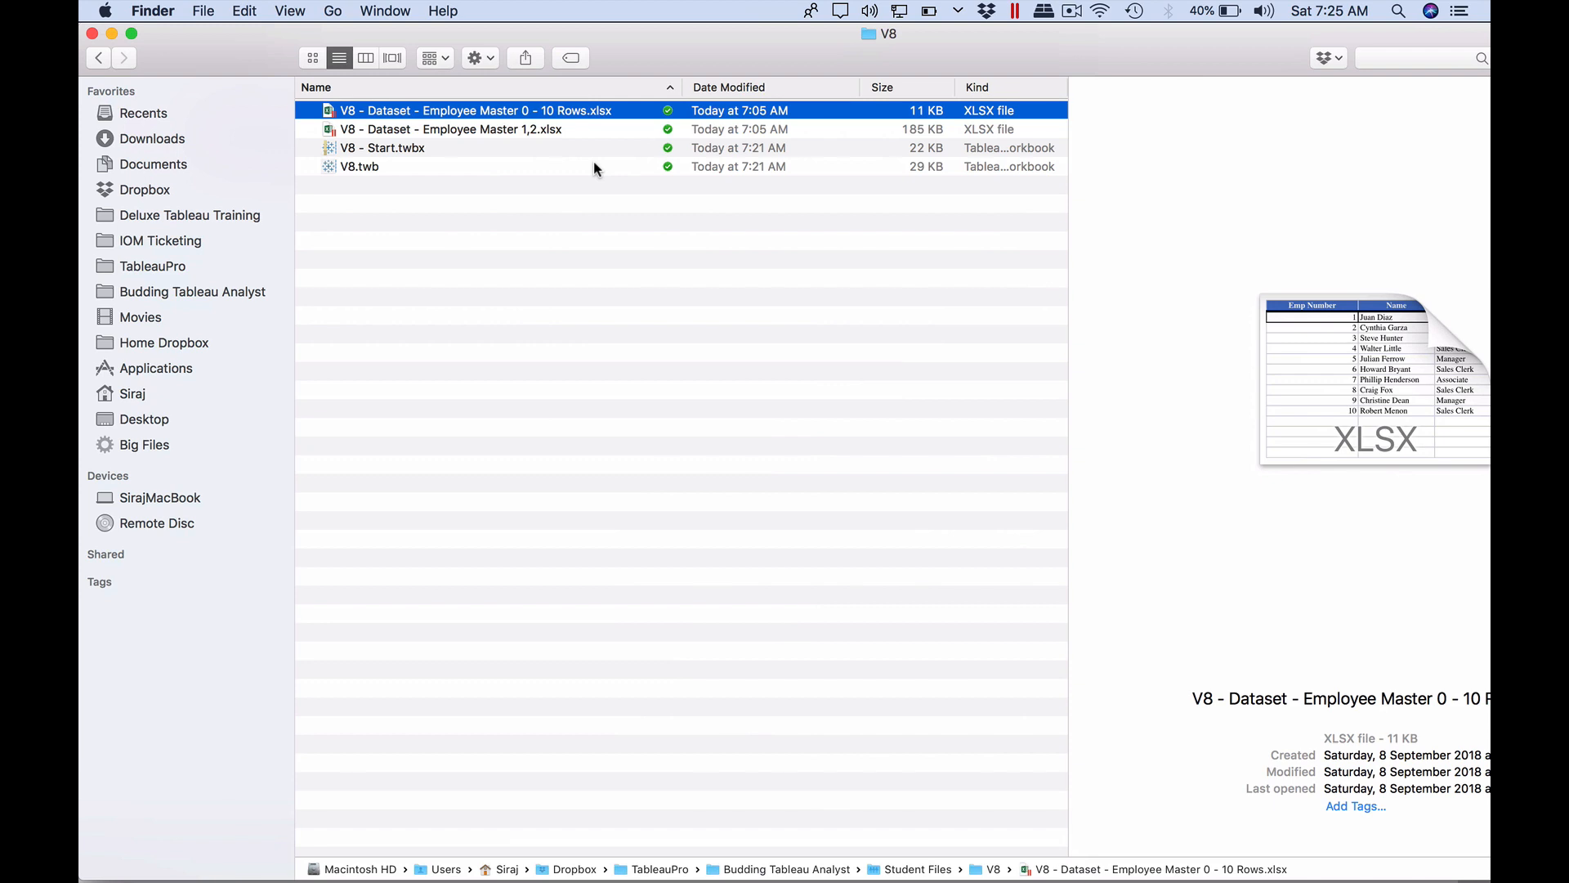
pyautogui.hotkey('ctrl', 'Up')
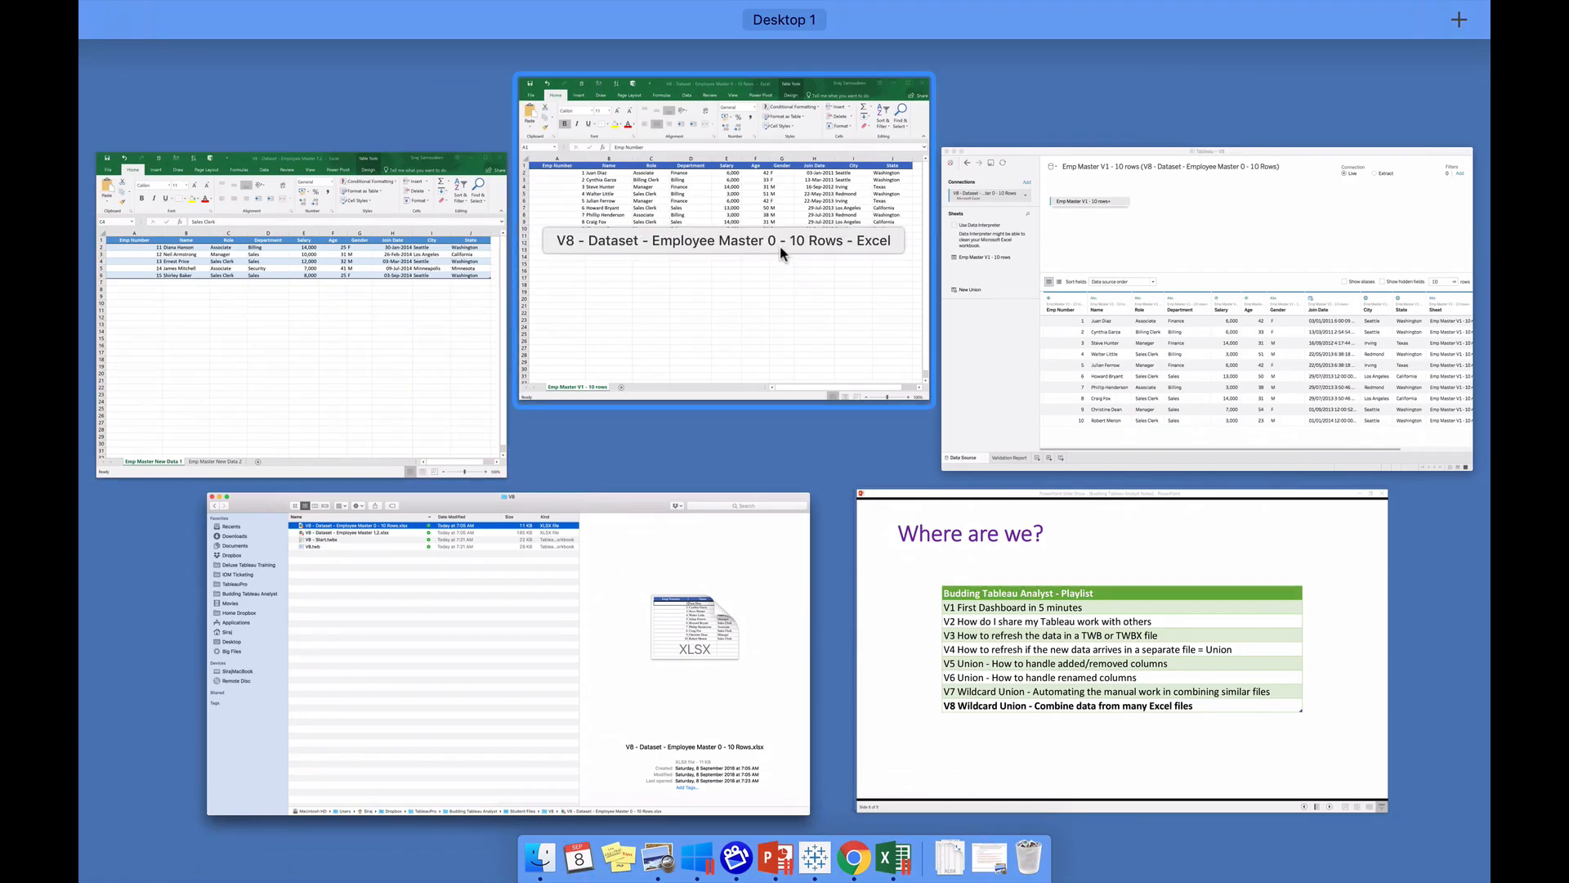
pyautogui.click(776, 250)
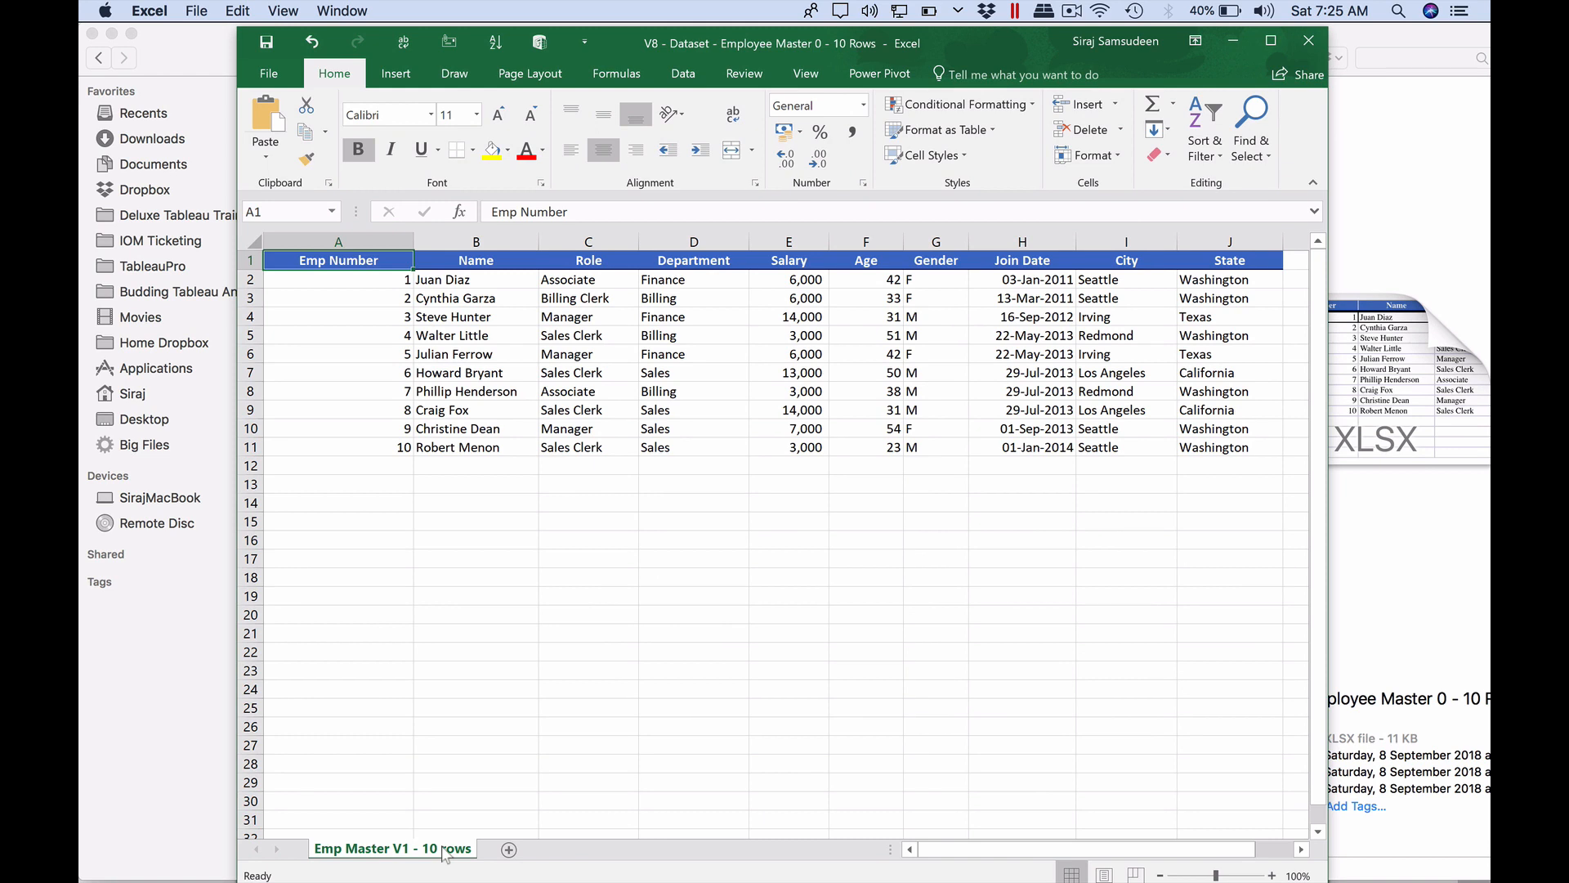
pyautogui.hotkey('ctrl', 'Up')
pyautogui.click(379, 392)
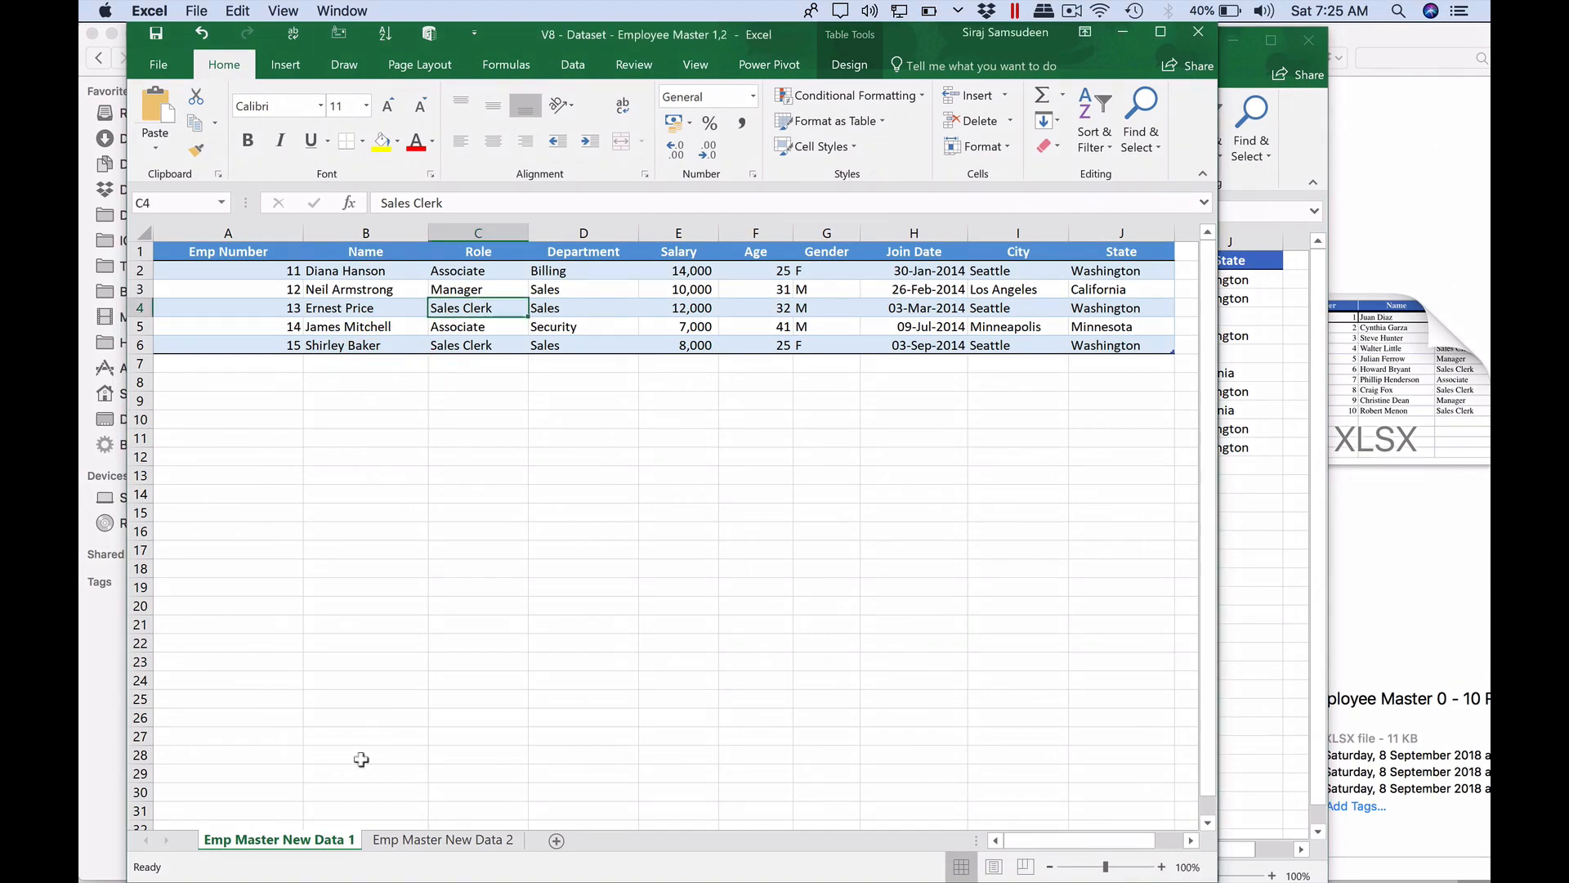
pyautogui.click(455, 840)
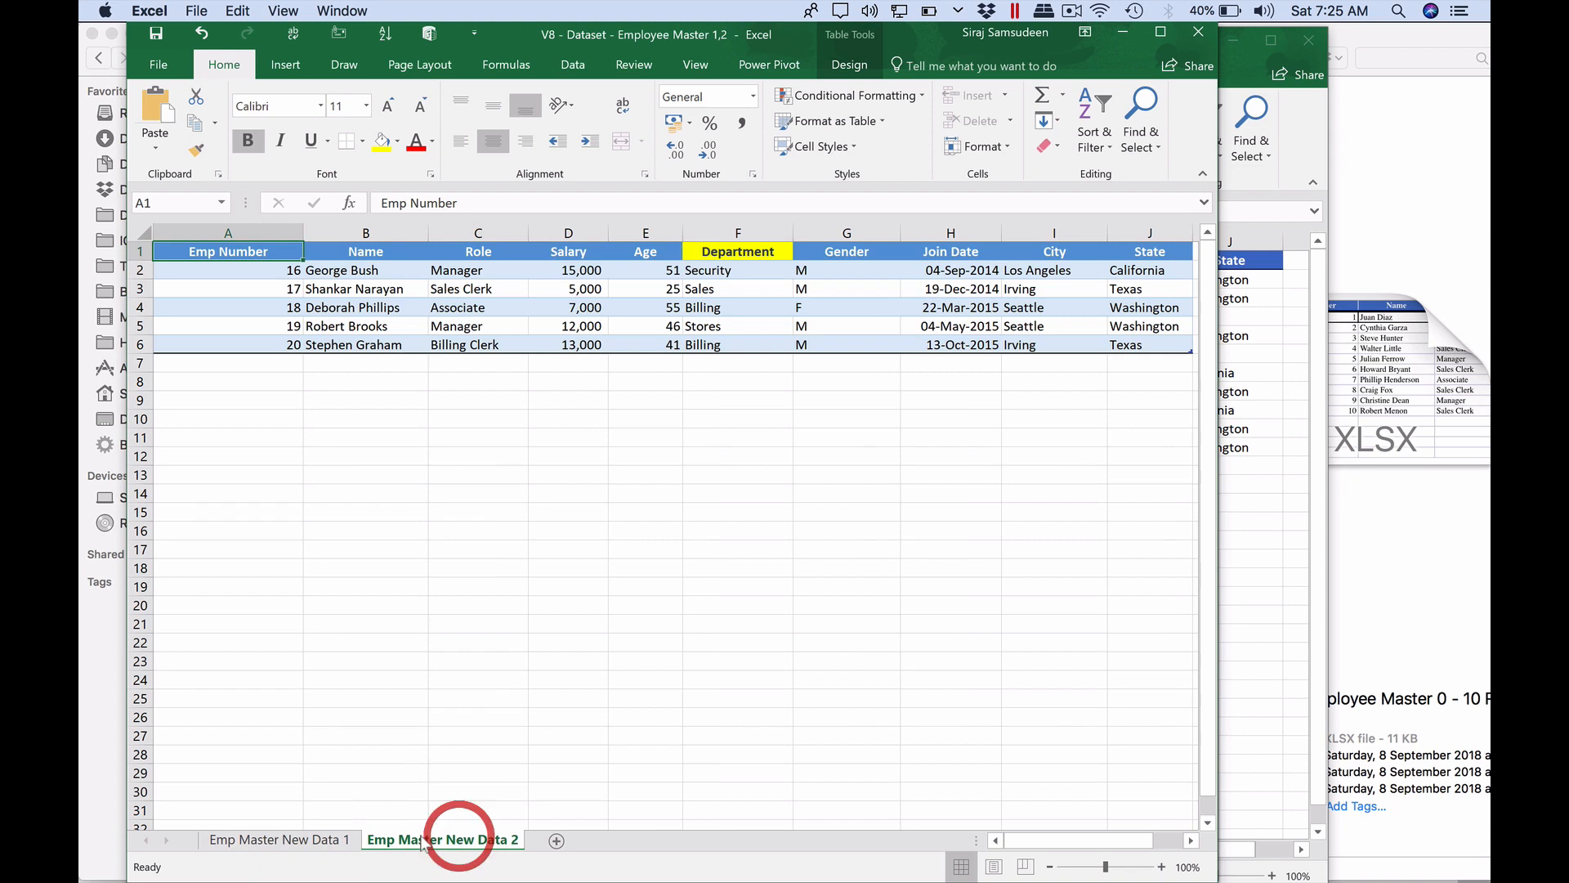
pyautogui.click(290, 842)
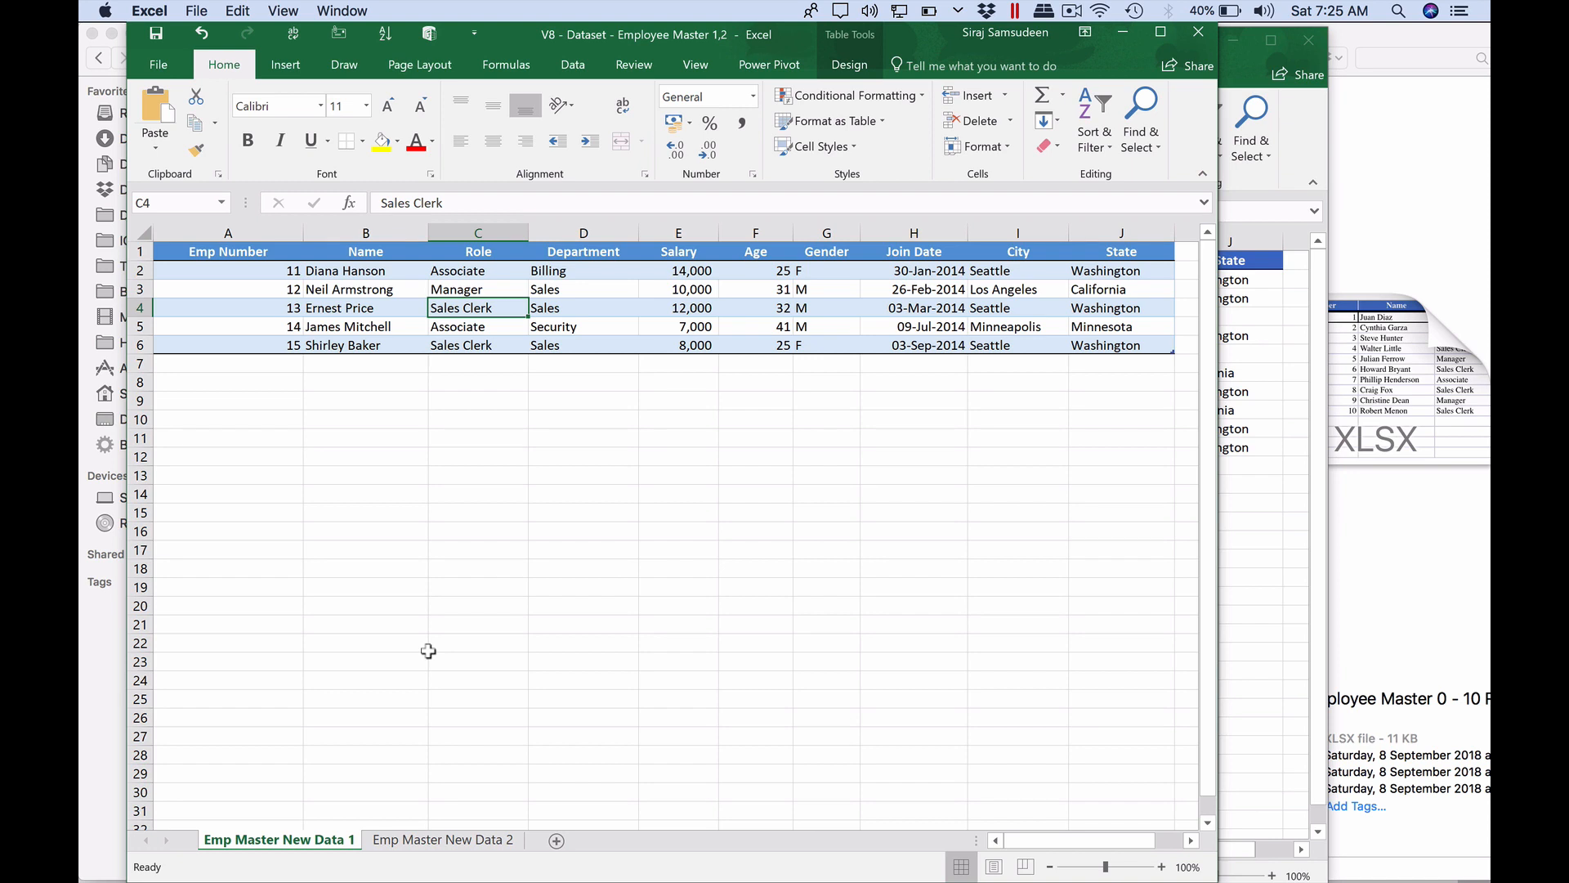
# - Switch to Tableau and examine the Validation Report and the existing union's manual setup and source columns
pyautogui.hotkey('ctrl', 'Up')
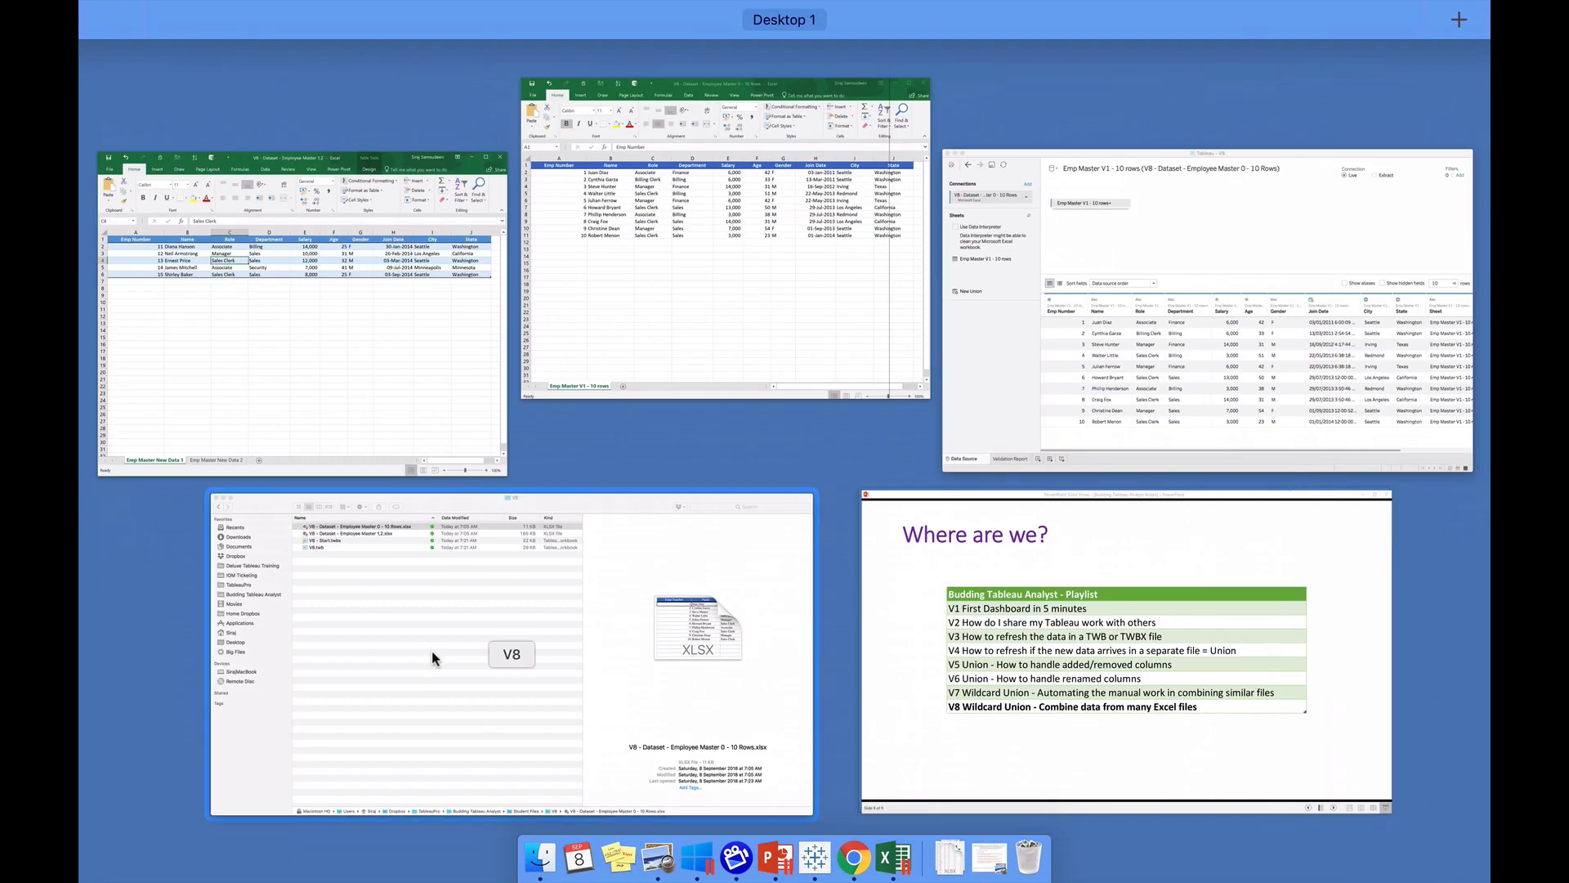
pyautogui.click(1143, 269)
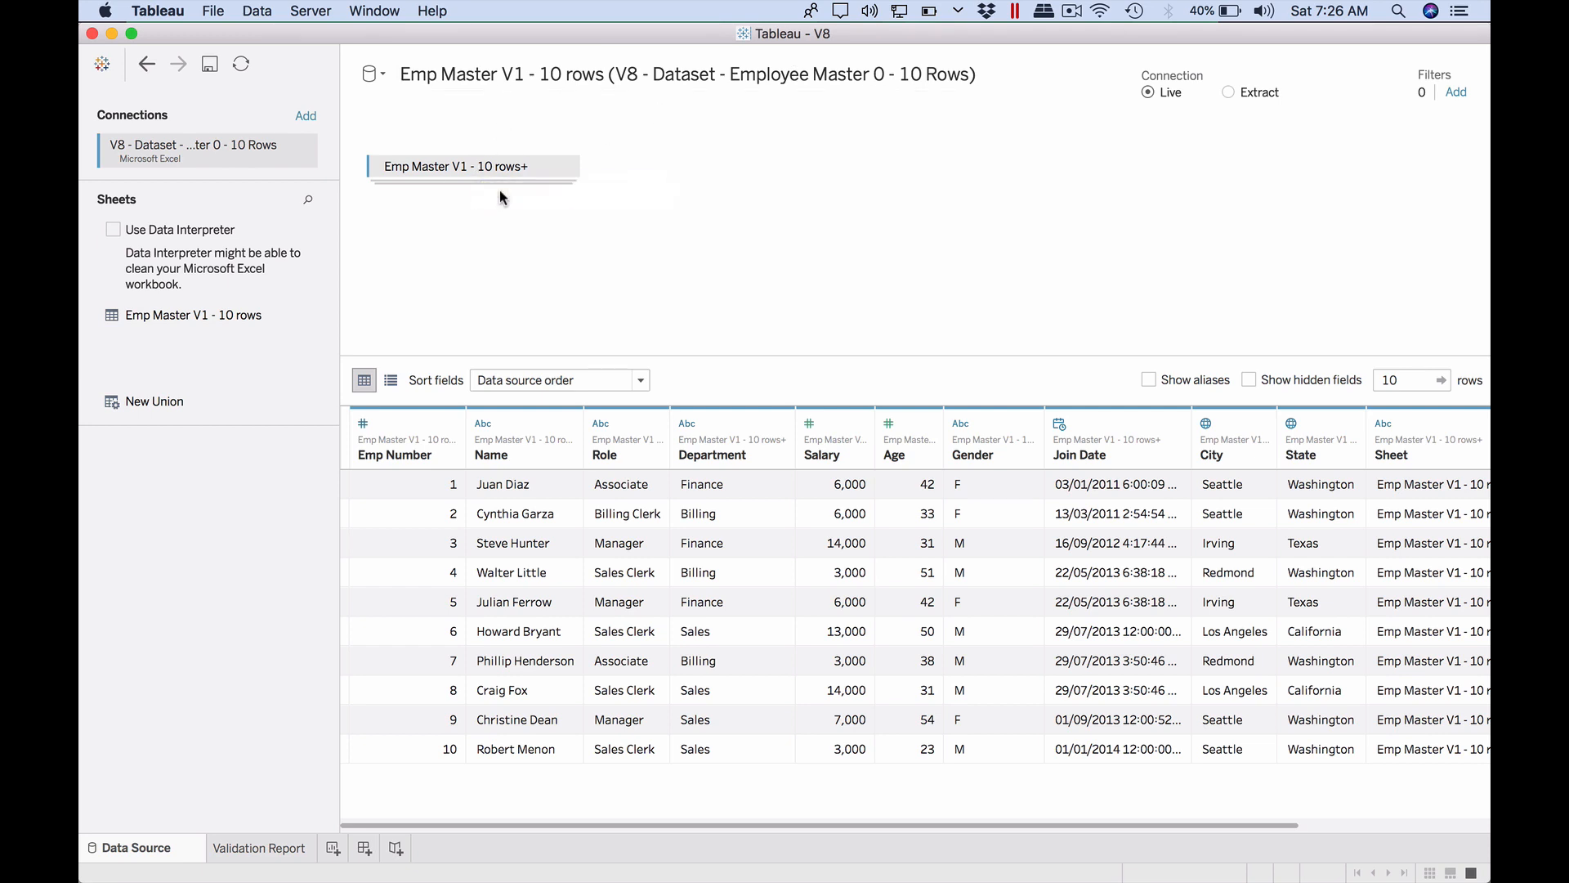
pyautogui.click(297, 850)
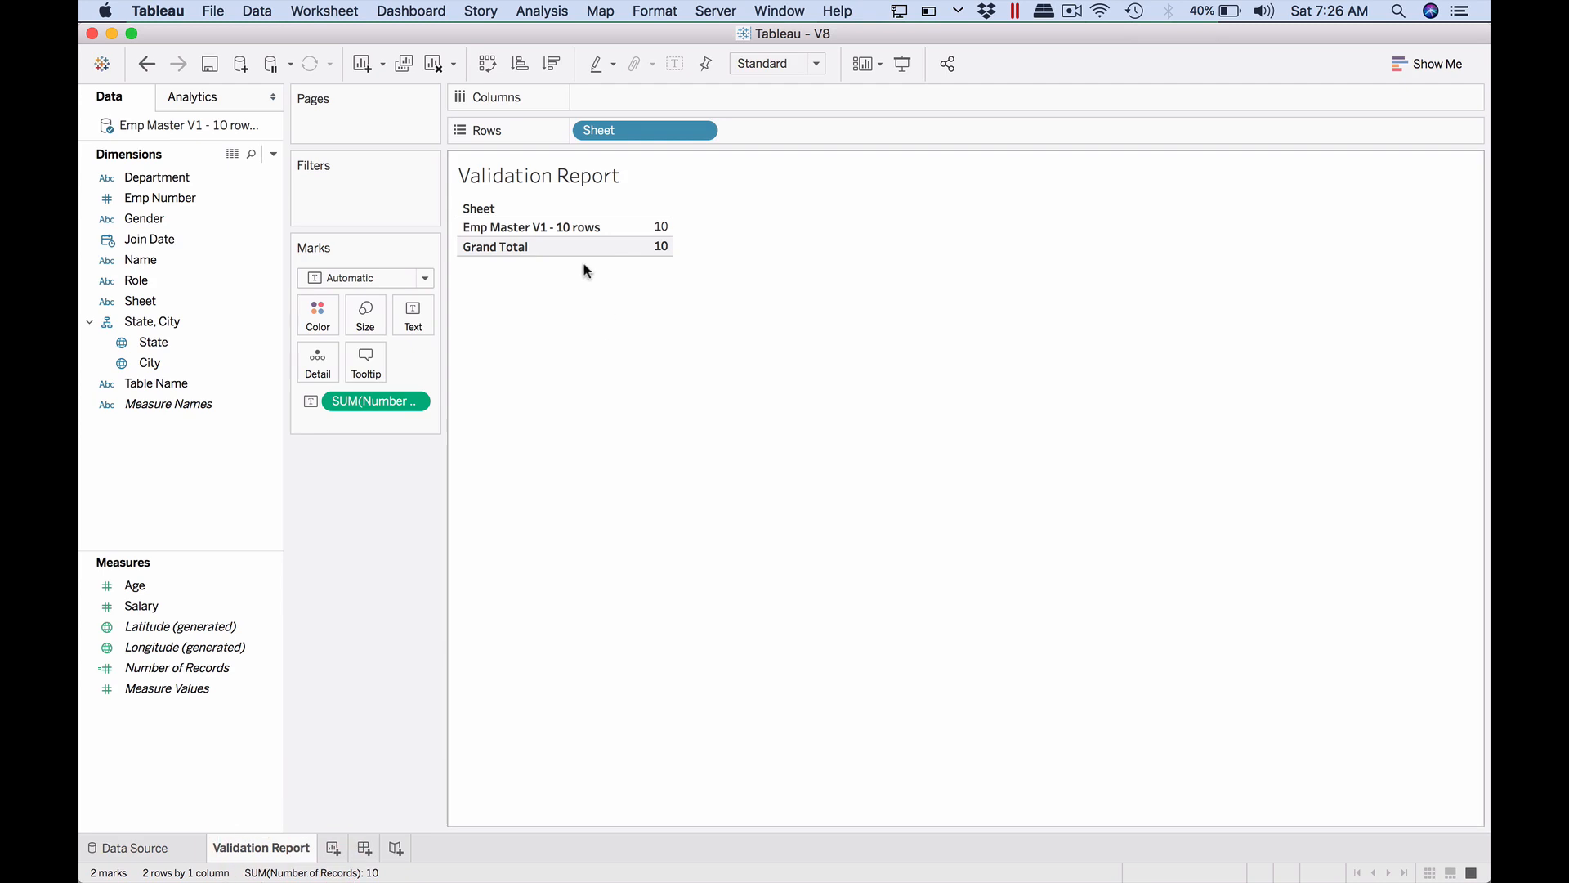
pyautogui.click(175, 849)
pyautogui.click(546, 167)
pyautogui.click(623, 236)
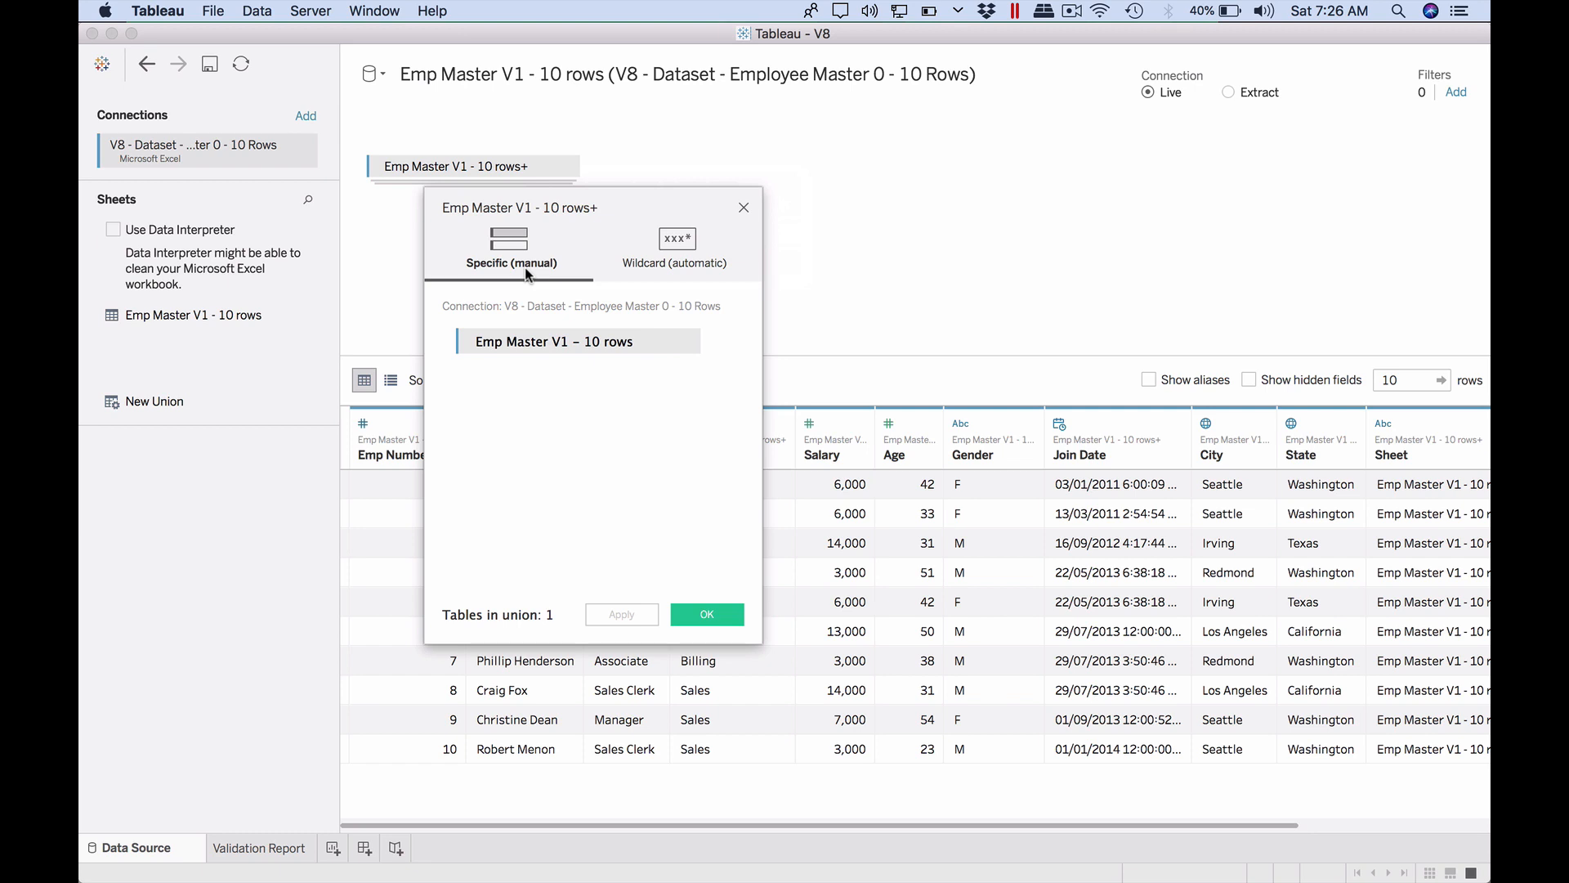
pyautogui.click(744, 209)
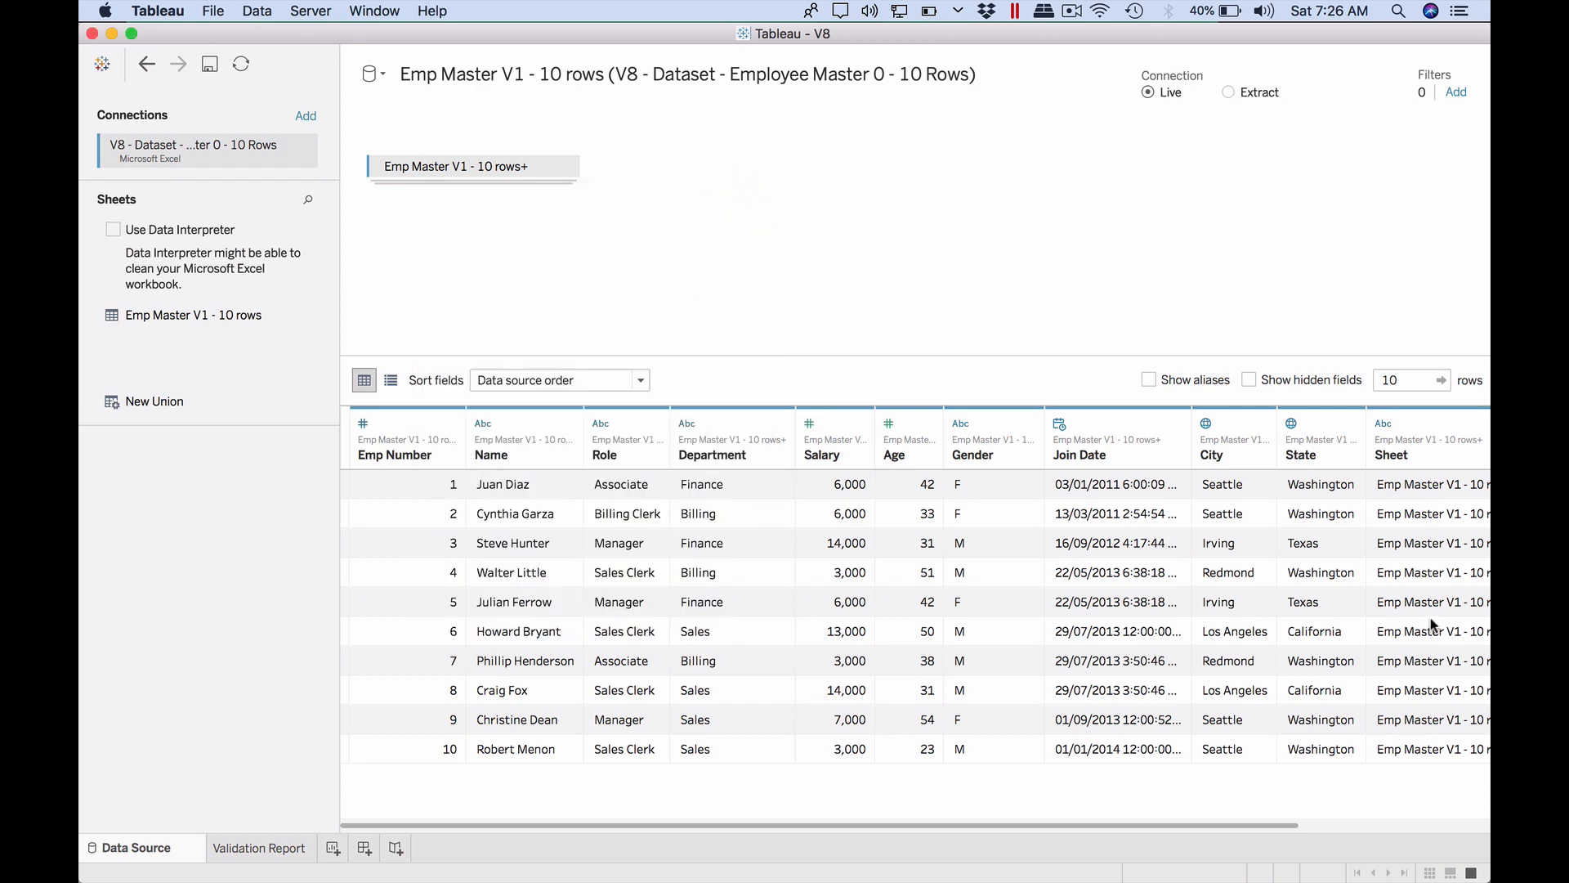
pyautogui.click(1359, 827)
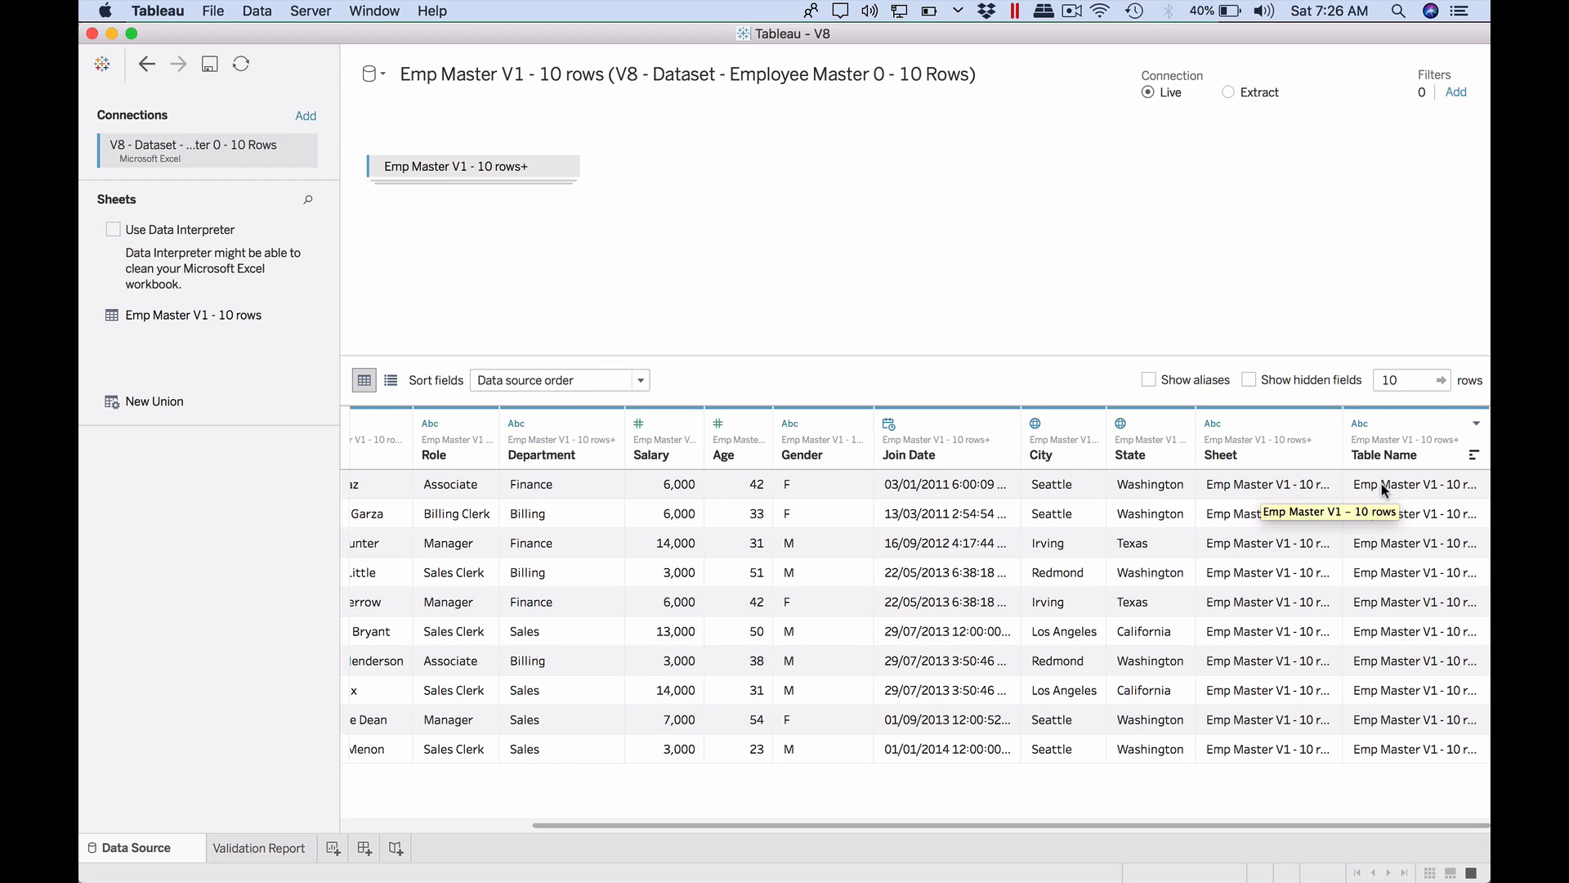
# - Convert the Emp Master V1 - 10 rows union to Wildcard (automatic) with a blank sheet pattern, and inspect the Path column
pyautogui.rightClick(512, 169)
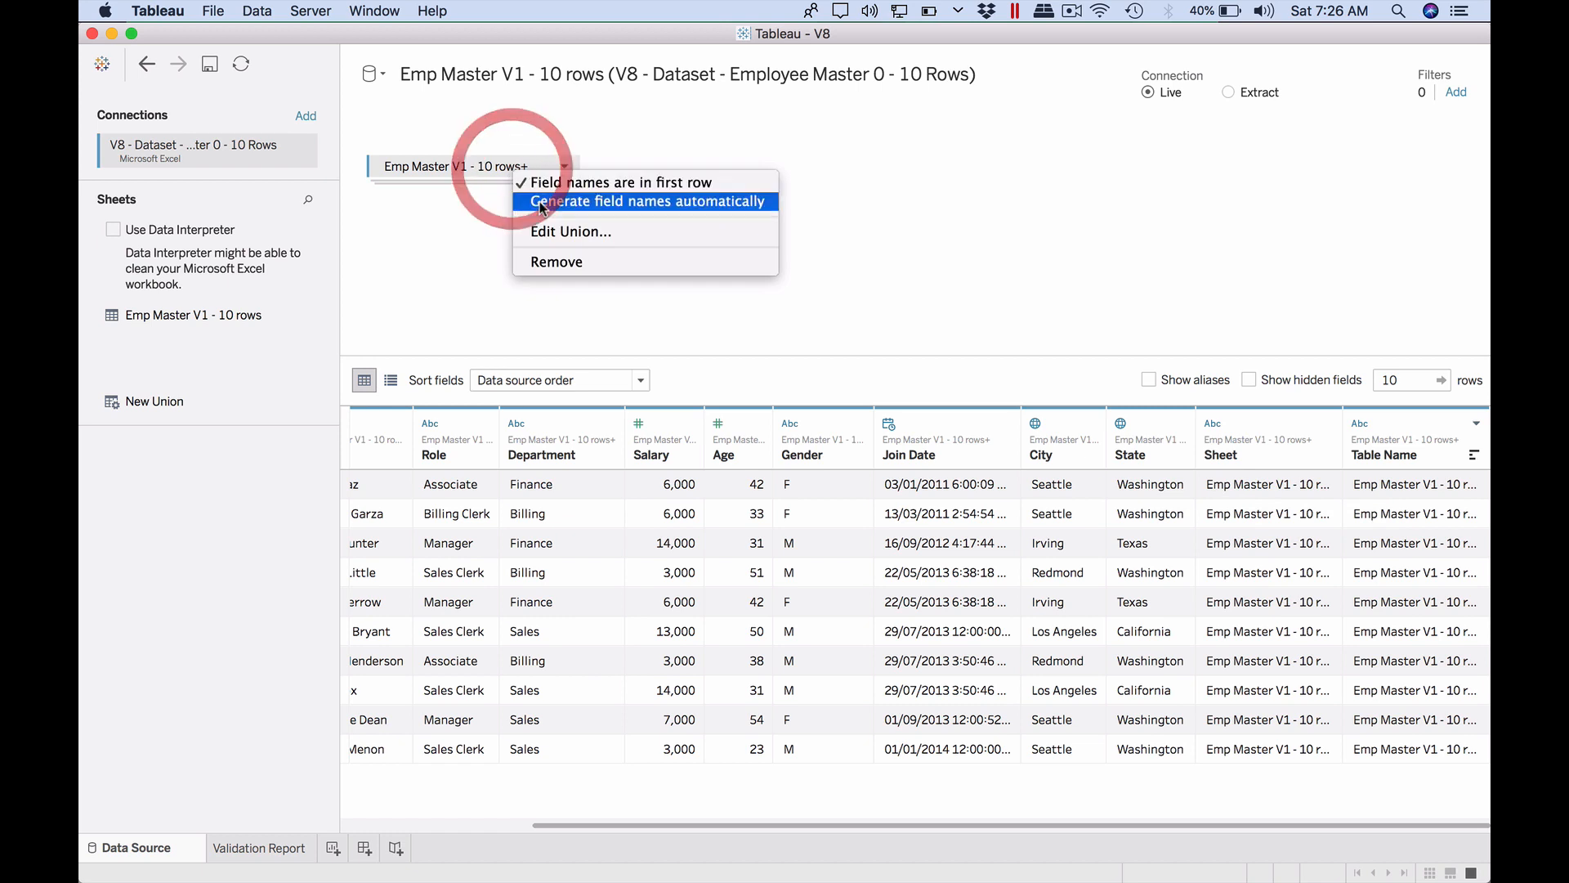
pyautogui.click(566, 232)
pyautogui.click(666, 240)
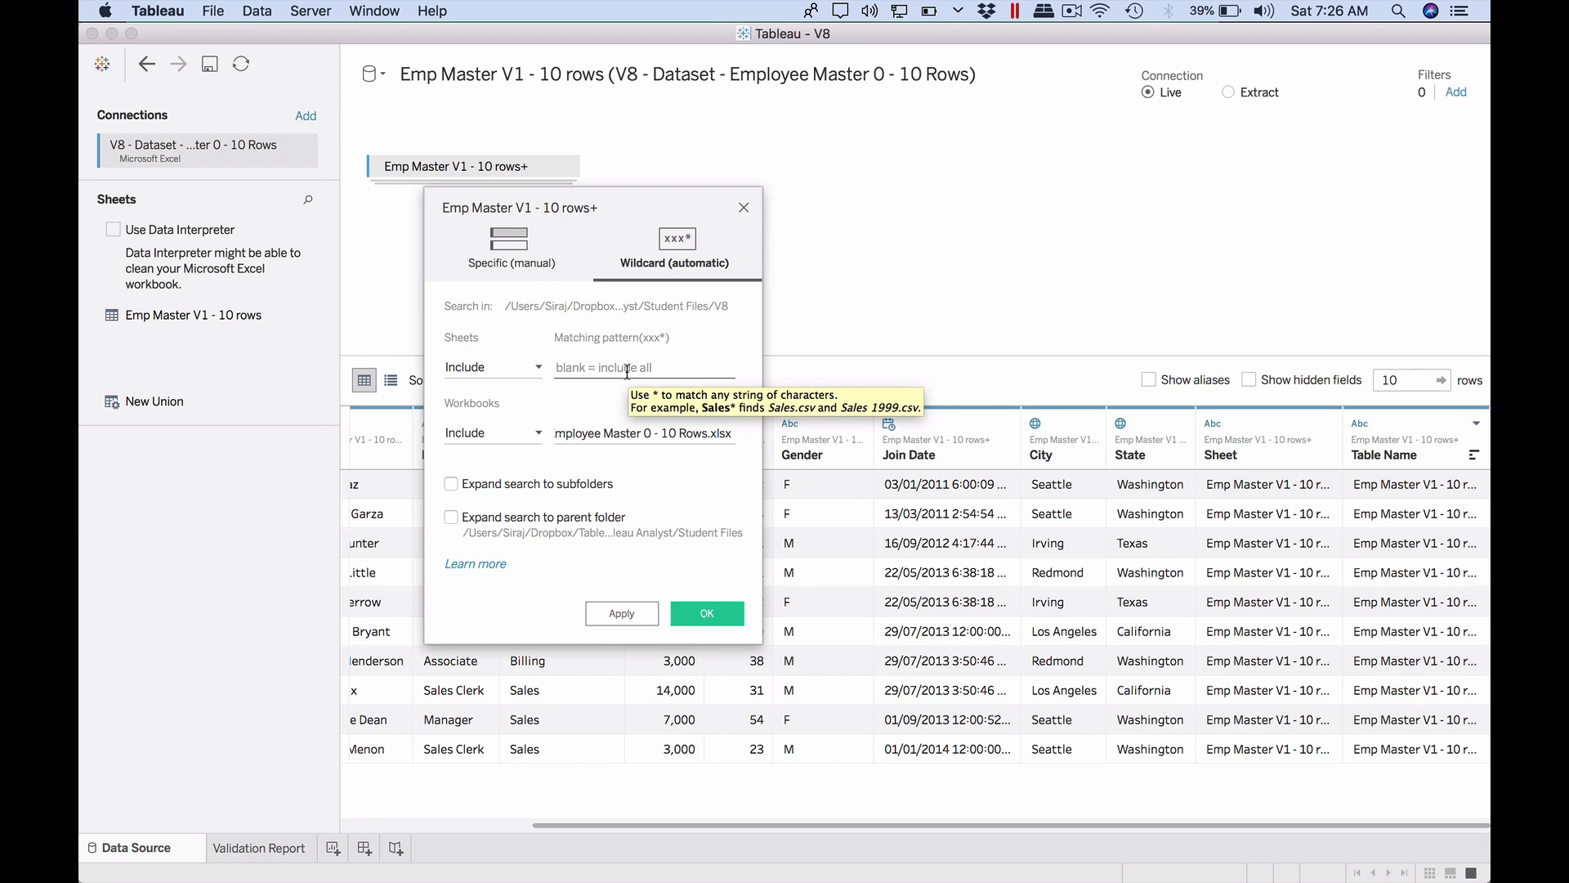
pyautogui.click(619, 615)
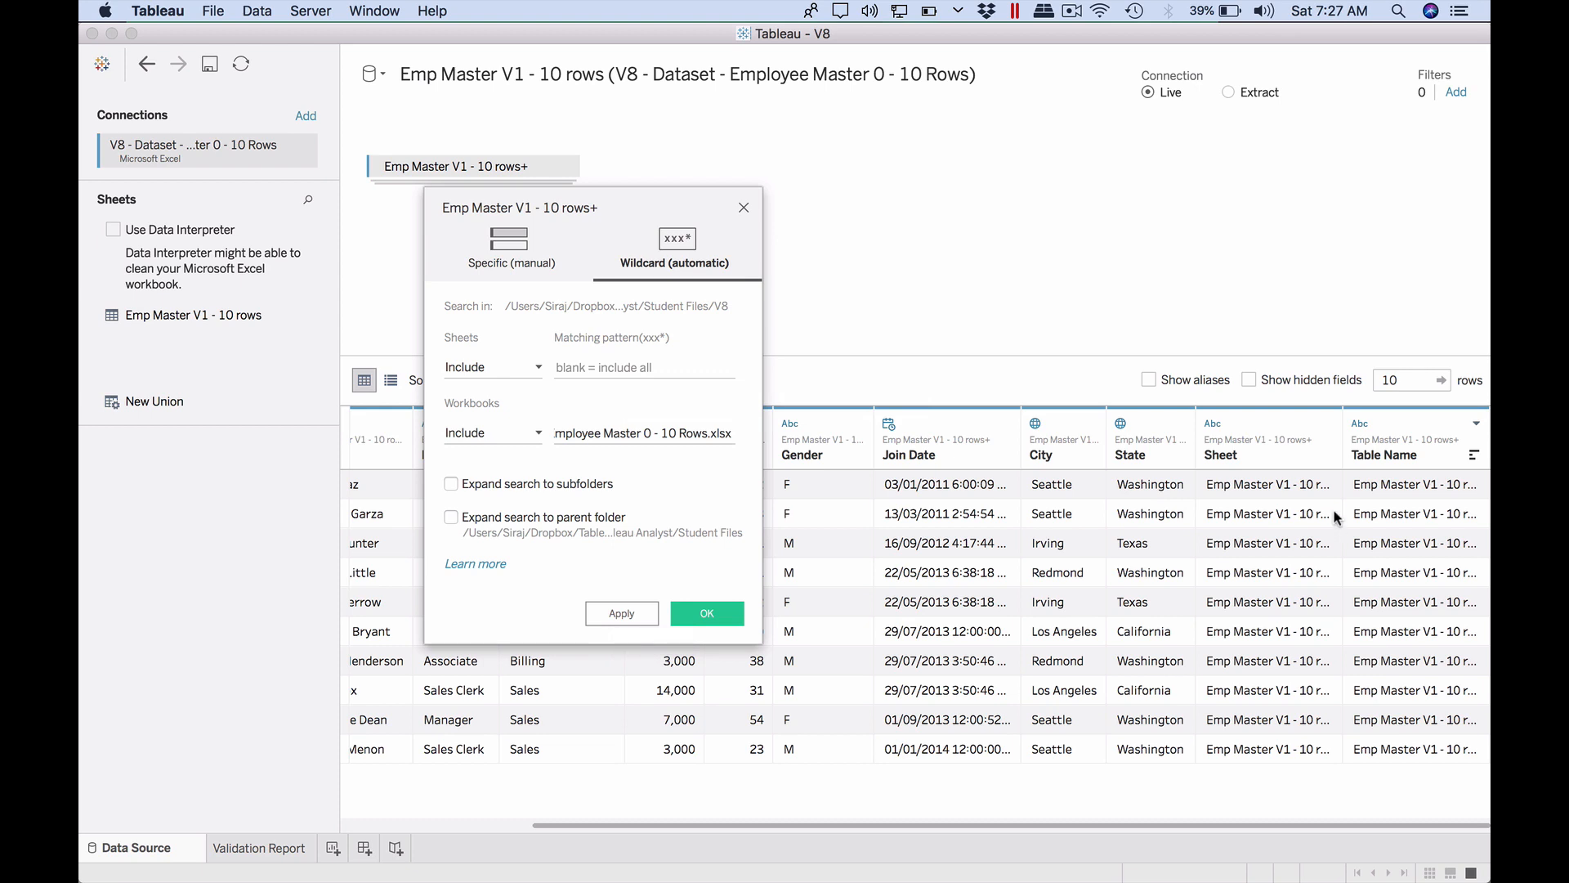
pyautogui.click(611, 614)
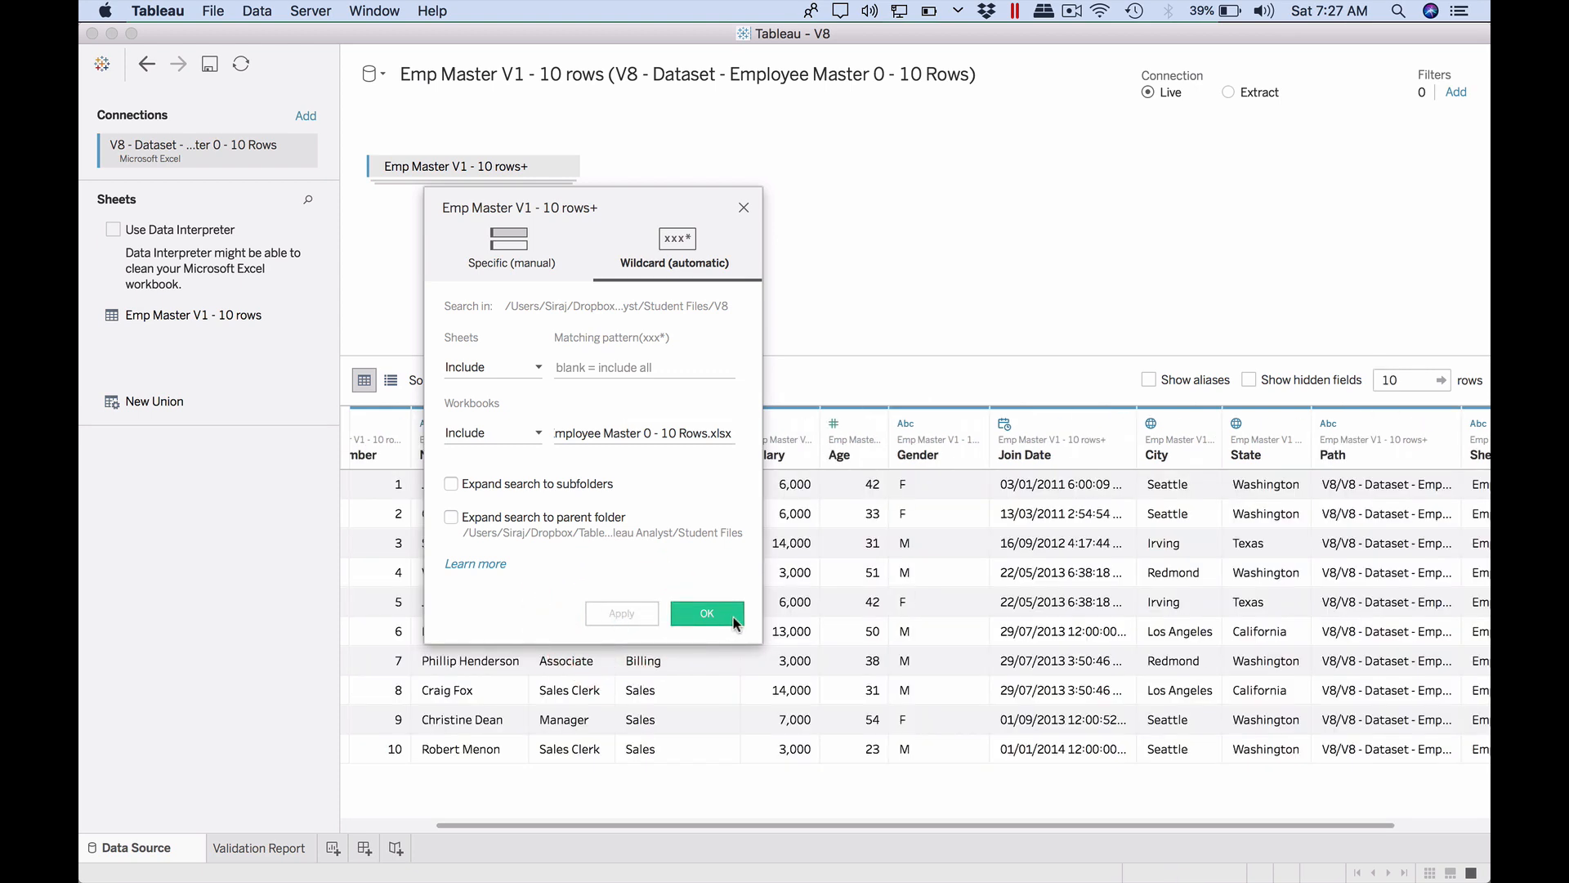
pyautogui.click(721, 612)
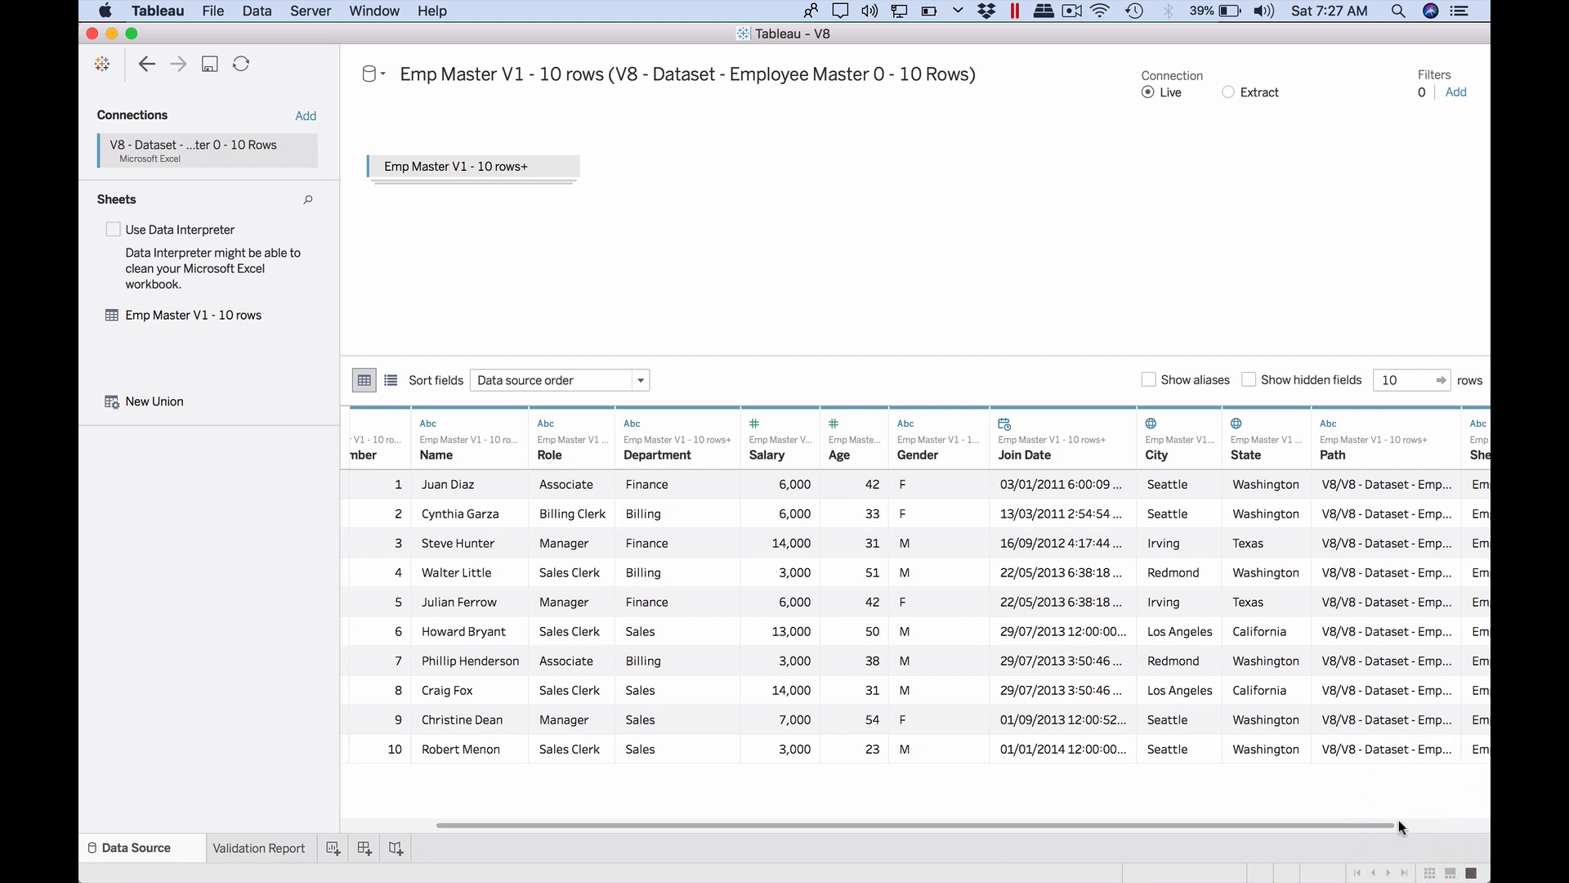
pyautogui.click(1439, 825)
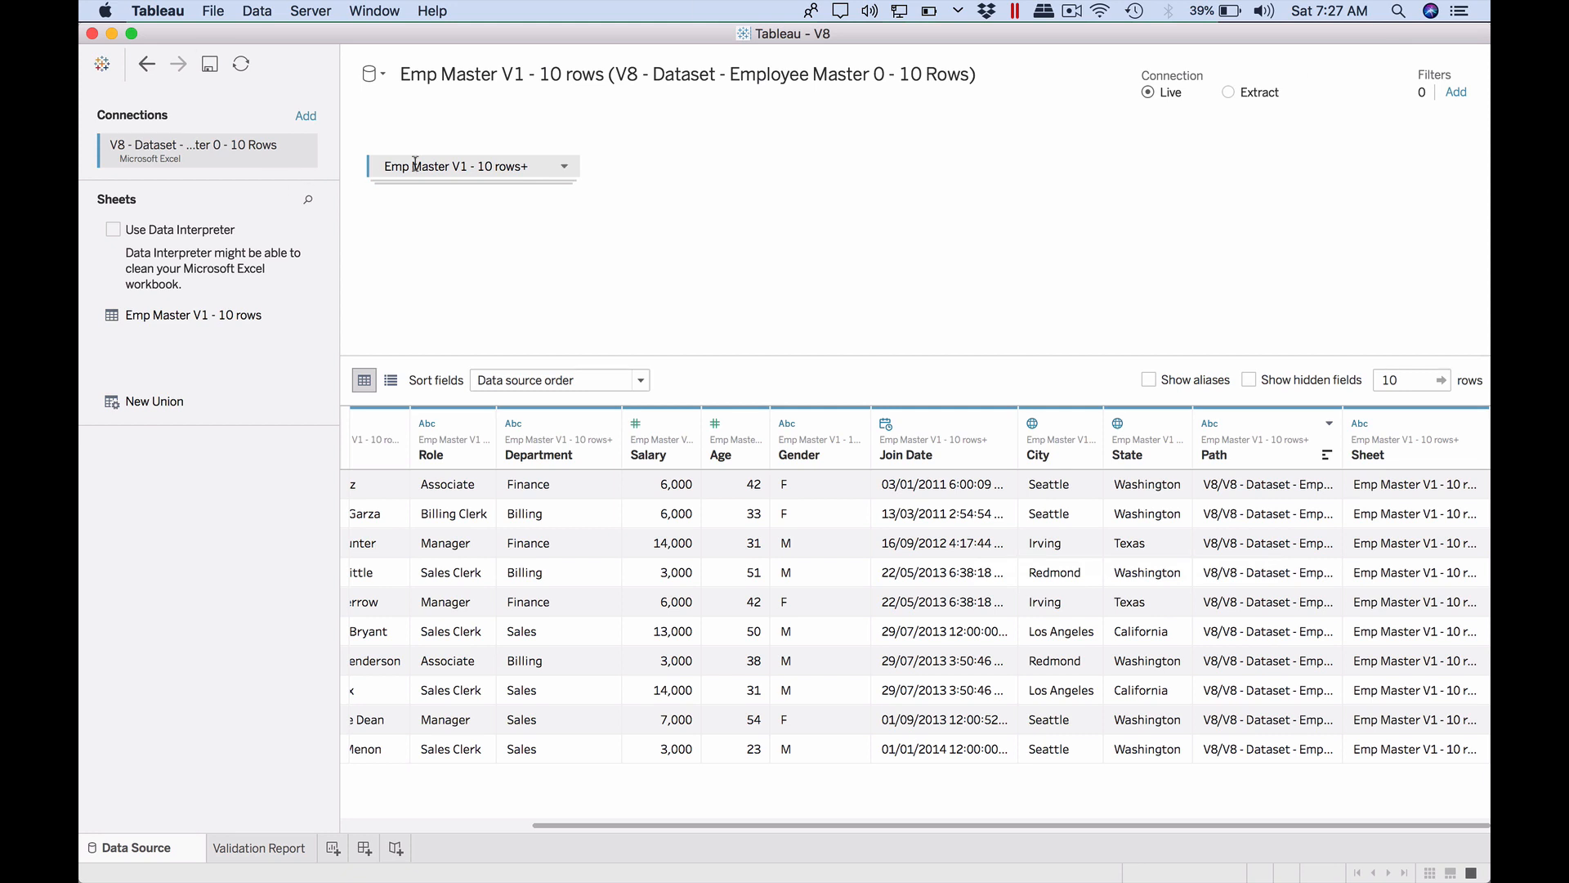
# - Open the union for editing and compare the dataset file names in Finder to find their common beginning
pyautogui.rightClick(530, 166)
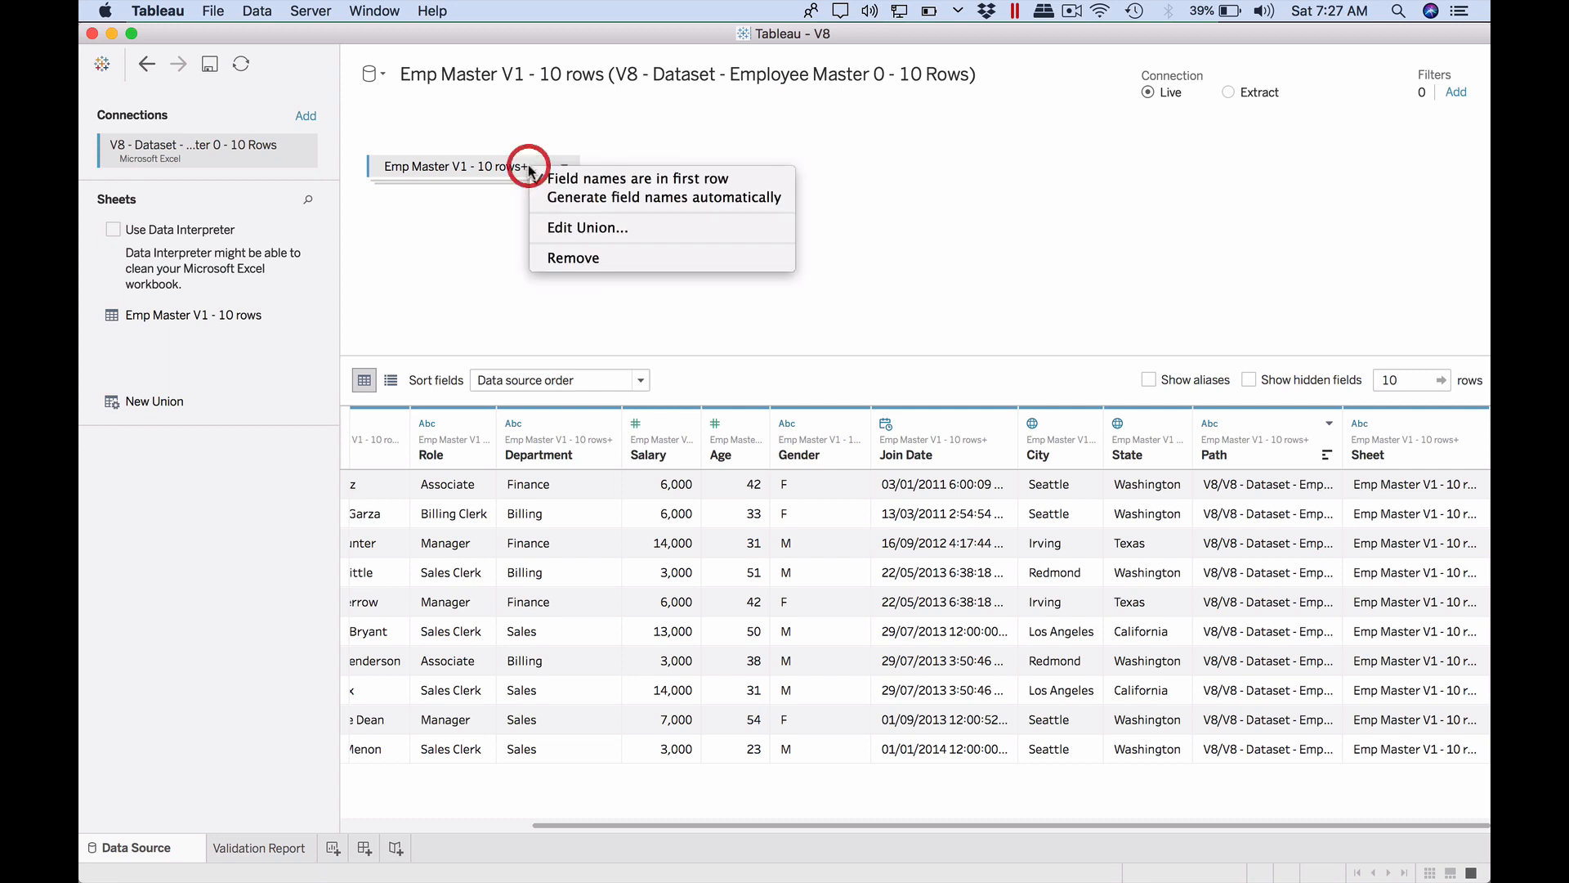
pyautogui.click(586, 229)
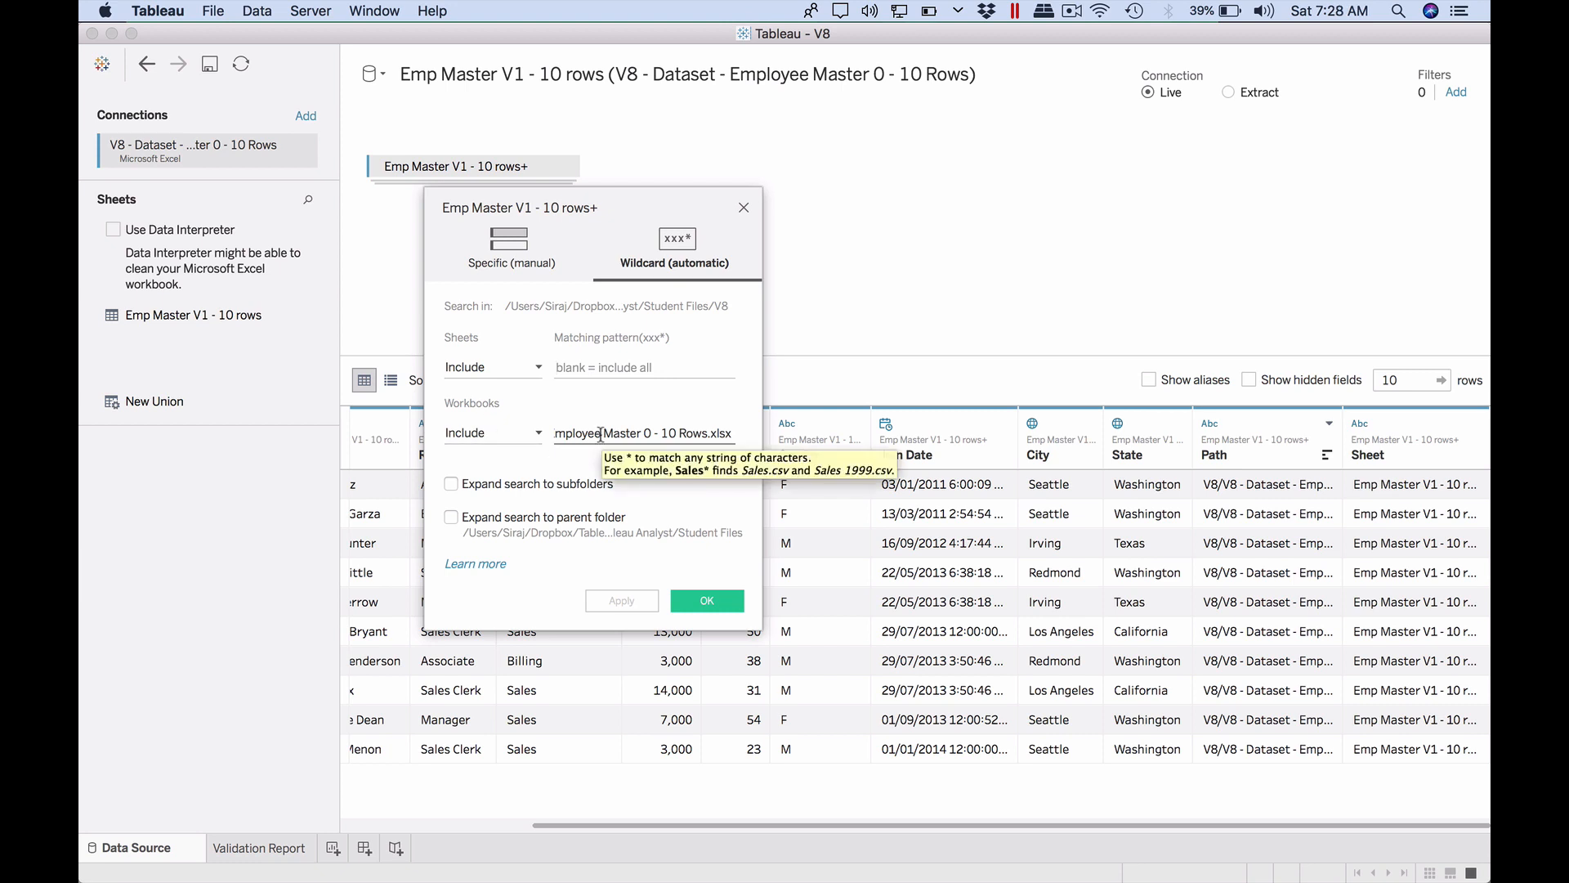
pyautogui.press('super+Tab')
pyautogui.press('super+Tab')
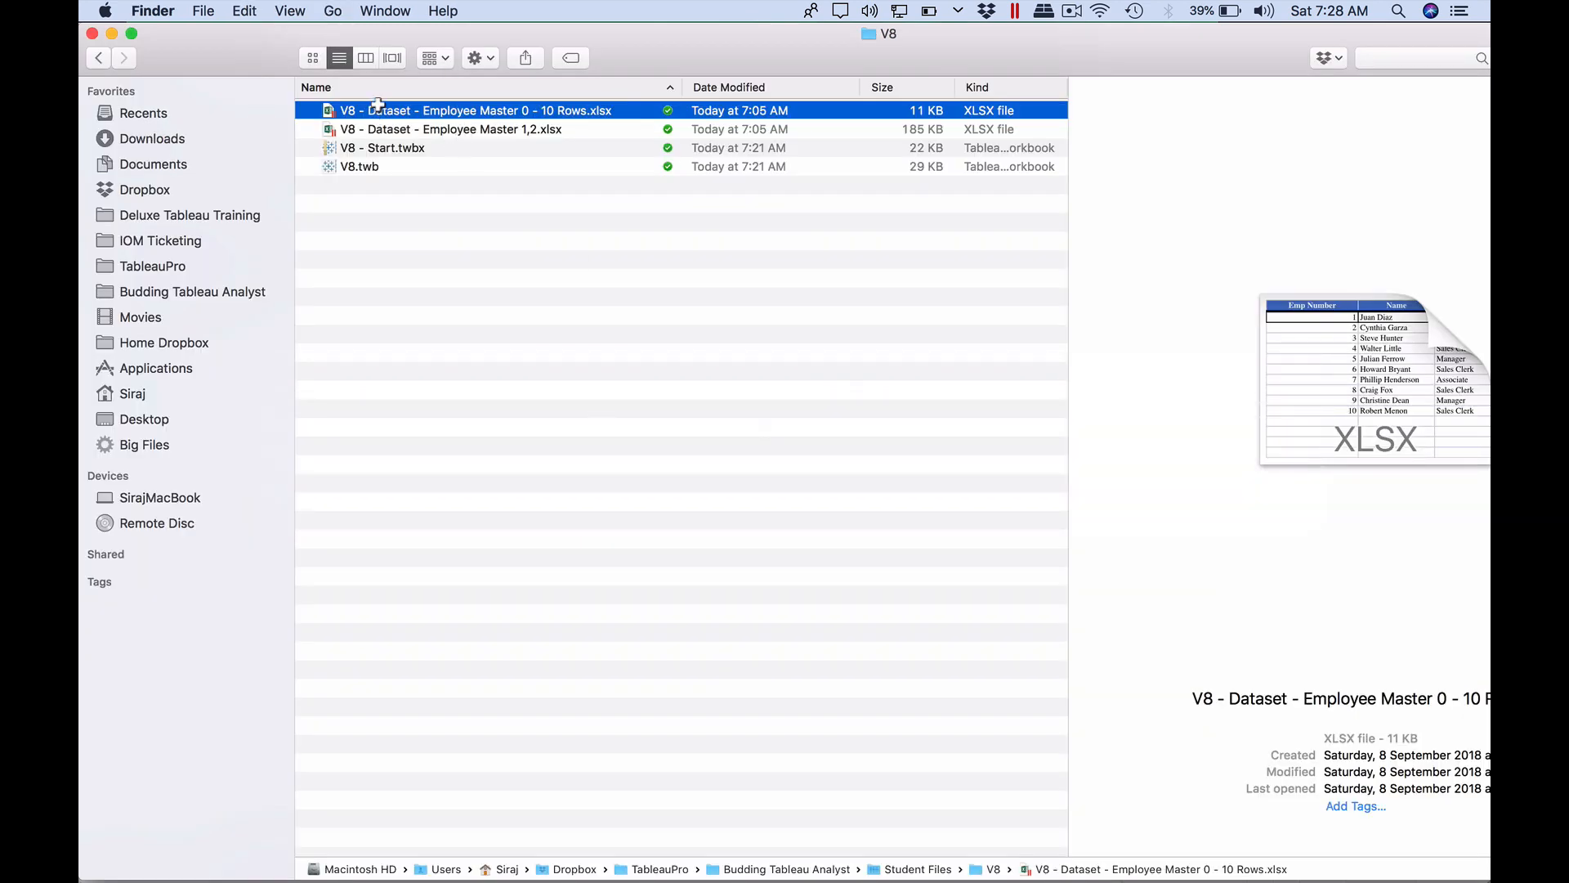
pyautogui.click(444, 110)
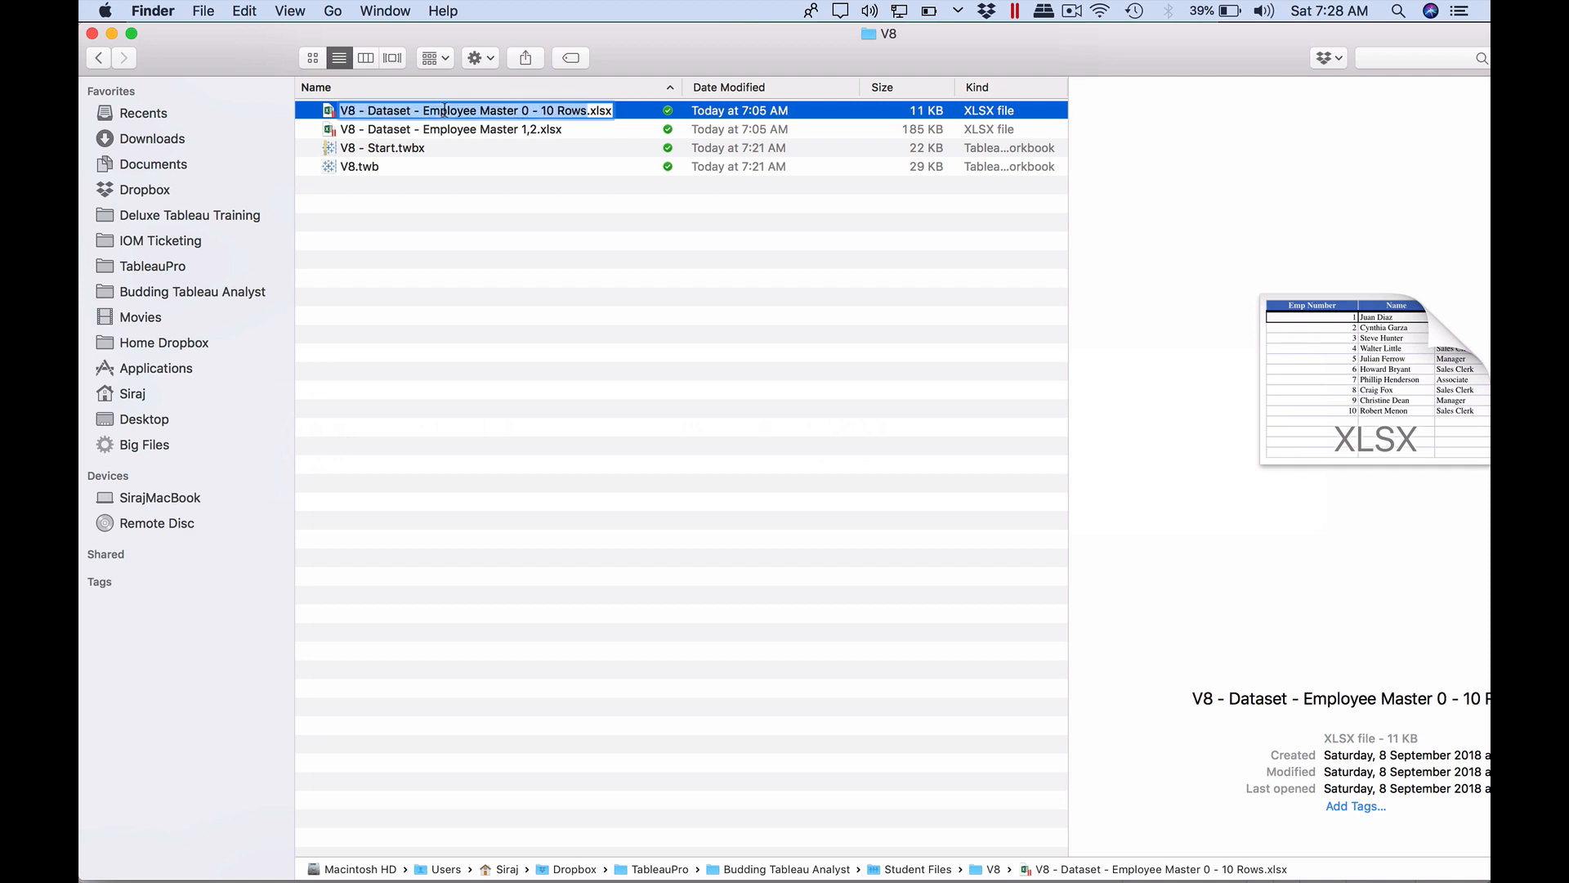
pyautogui.click(518, 110)
pyautogui.click(262, 99)
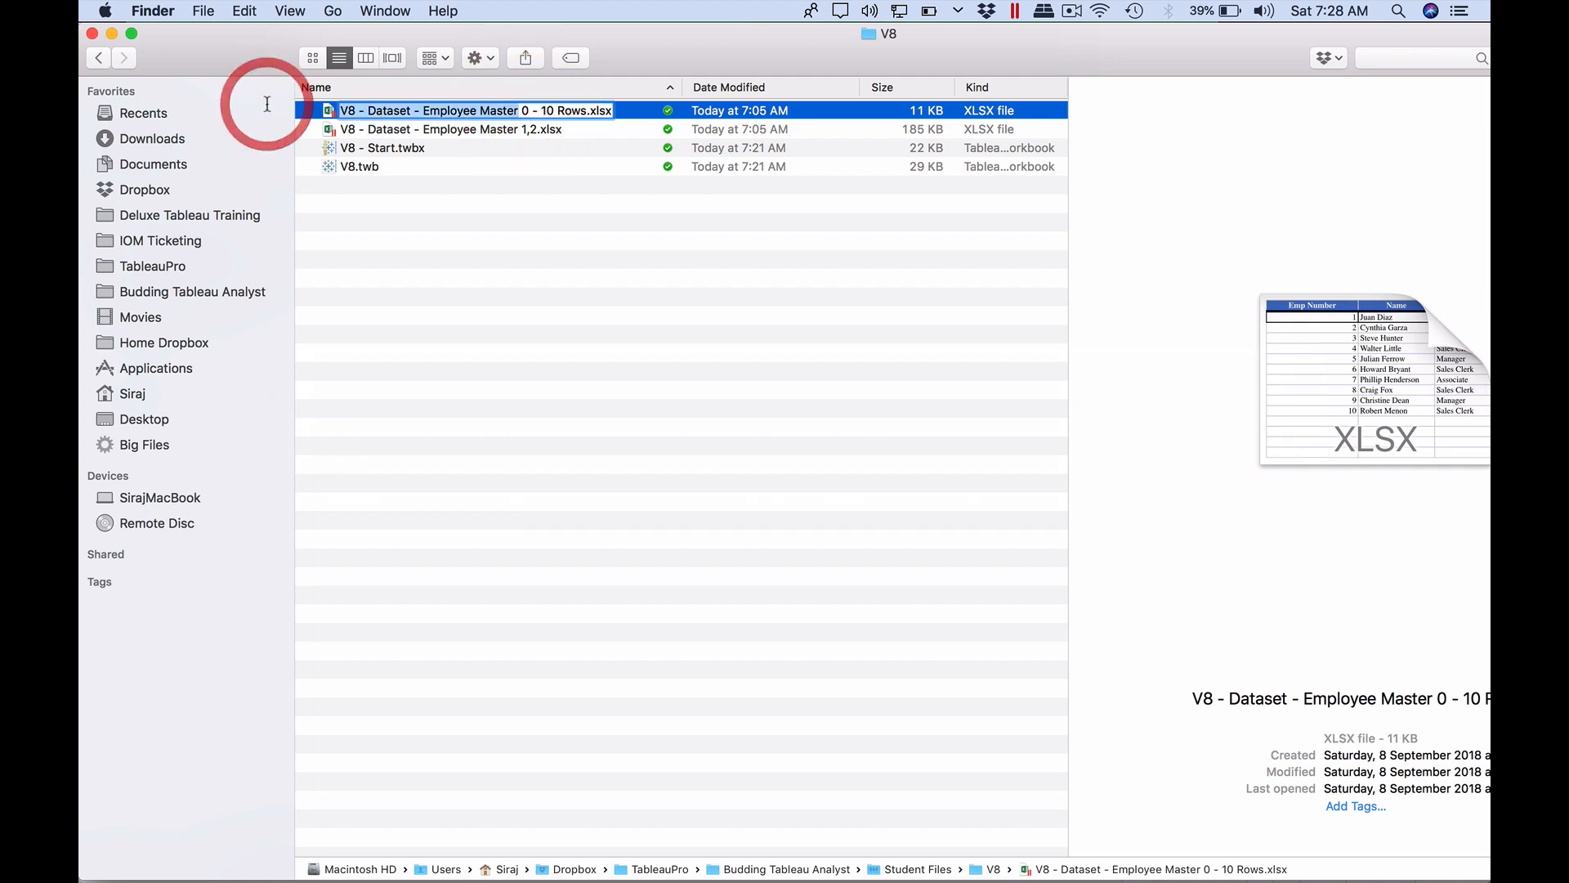
# - Back in Tableau, set the union's workbook matching pattern to "V8 - Dataset - Employee Master*" and apply it
pyautogui.press('super+Tab')
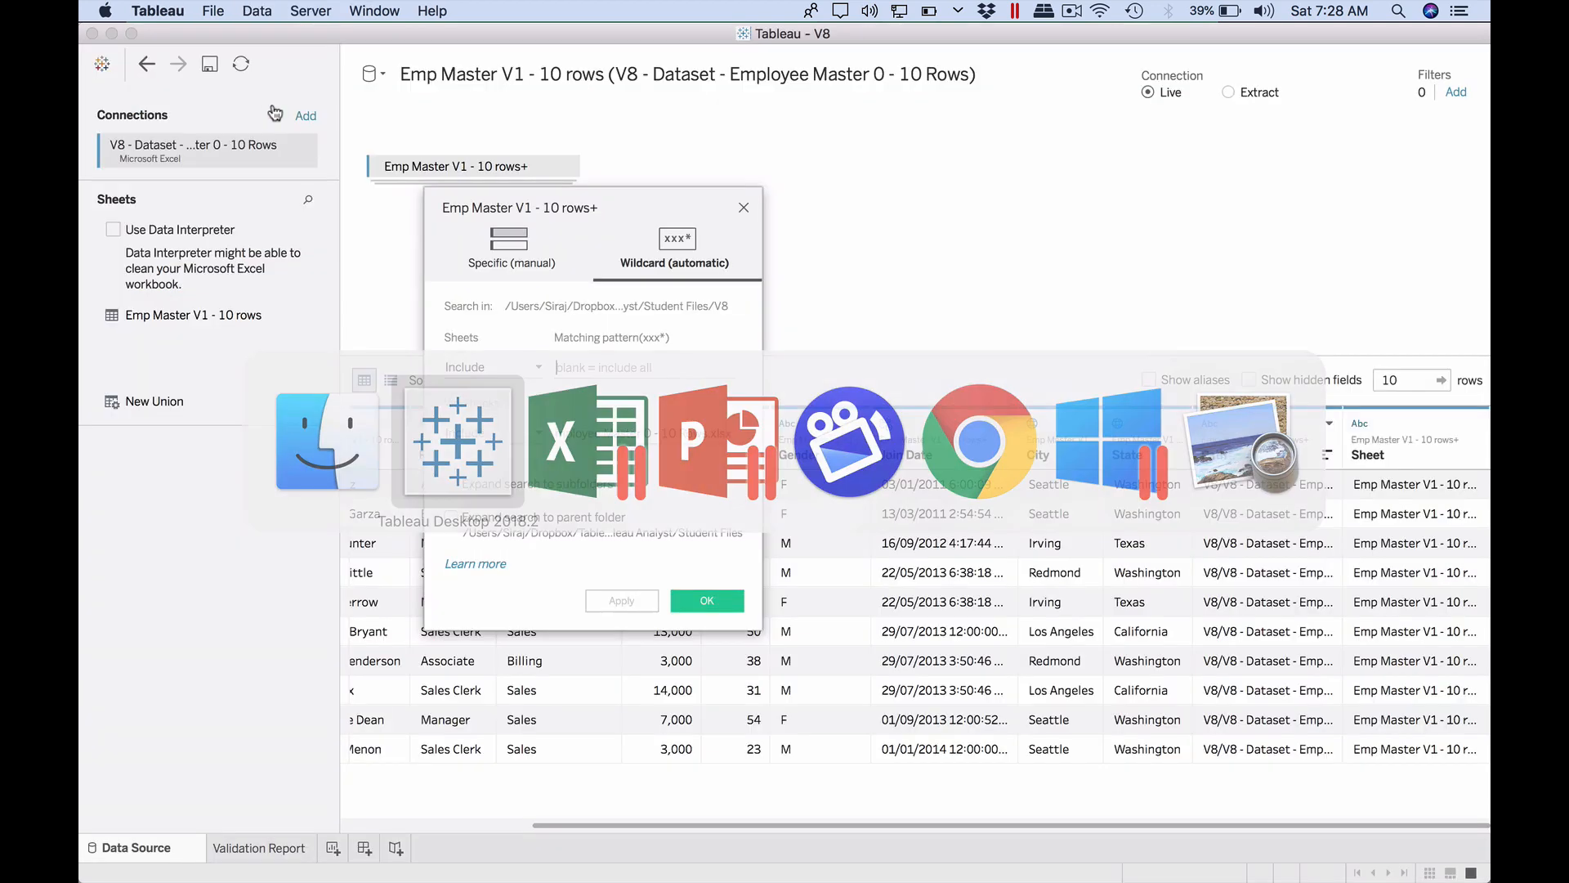
pyautogui.click(577, 430)
pyautogui.click(577, 429)
pyautogui.moveTo(558, 433); pyautogui.dragTo(742, 444)
pyautogui.press('BackSpace')
pyautogui.press('BackSpace')
pyautogui.press('BackSpace')
pyautogui.press('BackSpace')
pyautogui.press('BackSpace')
pyautogui.press('BackSpace')
pyautogui.press('BackSpace')
pyautogui.press('BackSpace')
pyautogui.press('BackSpace')
pyautogui.press('BackSpace')
pyautogui.press('BackSpace')
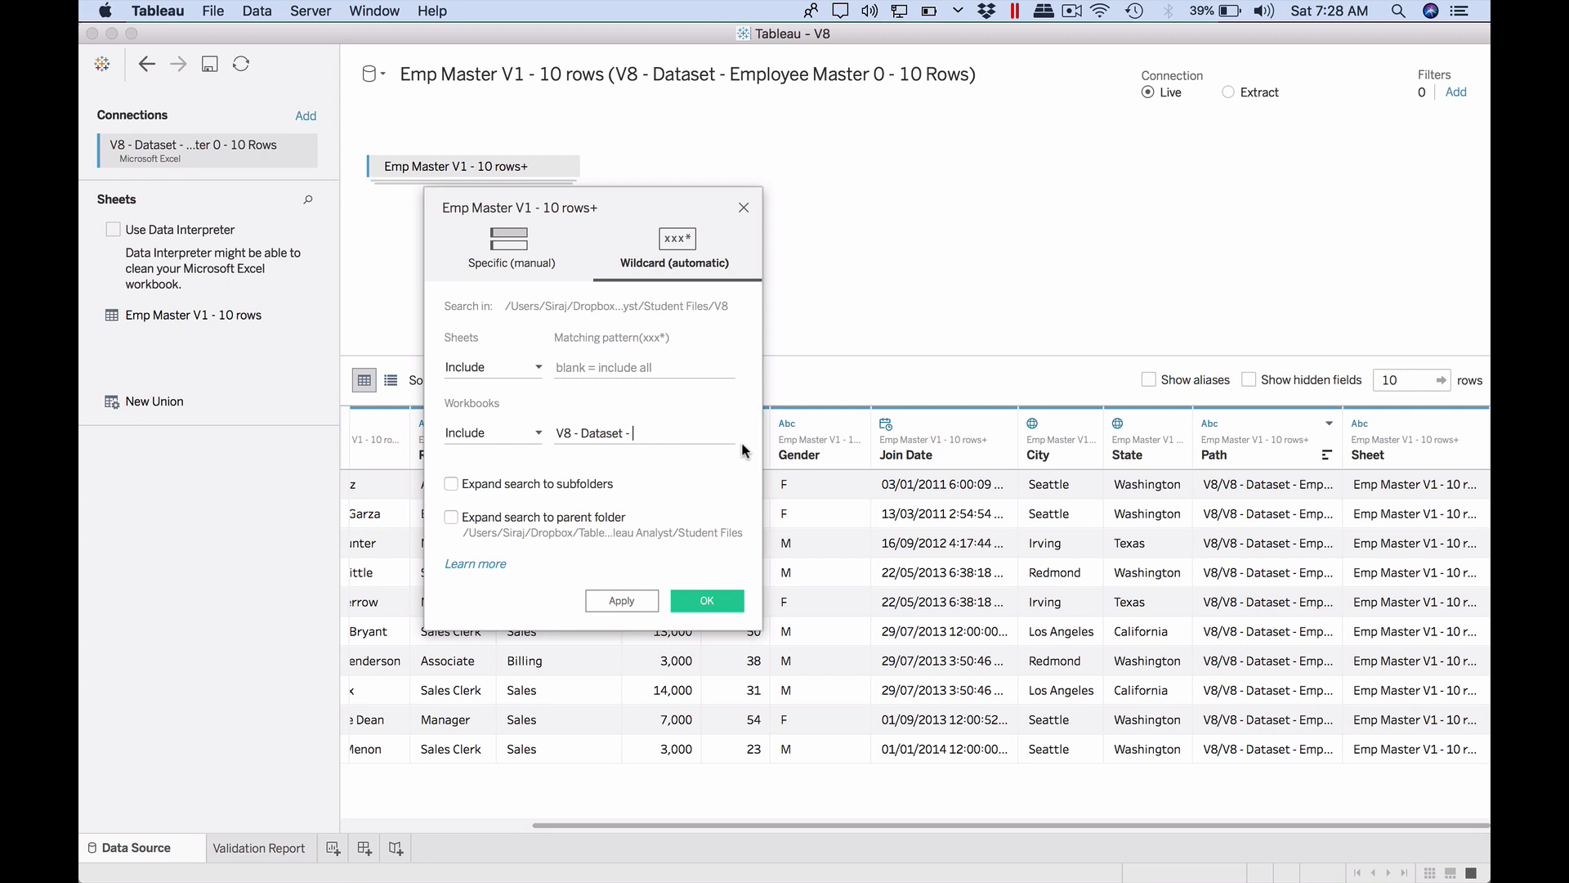
pyautogui.write('taset - Employee Master*')
pyautogui.click(610, 601)
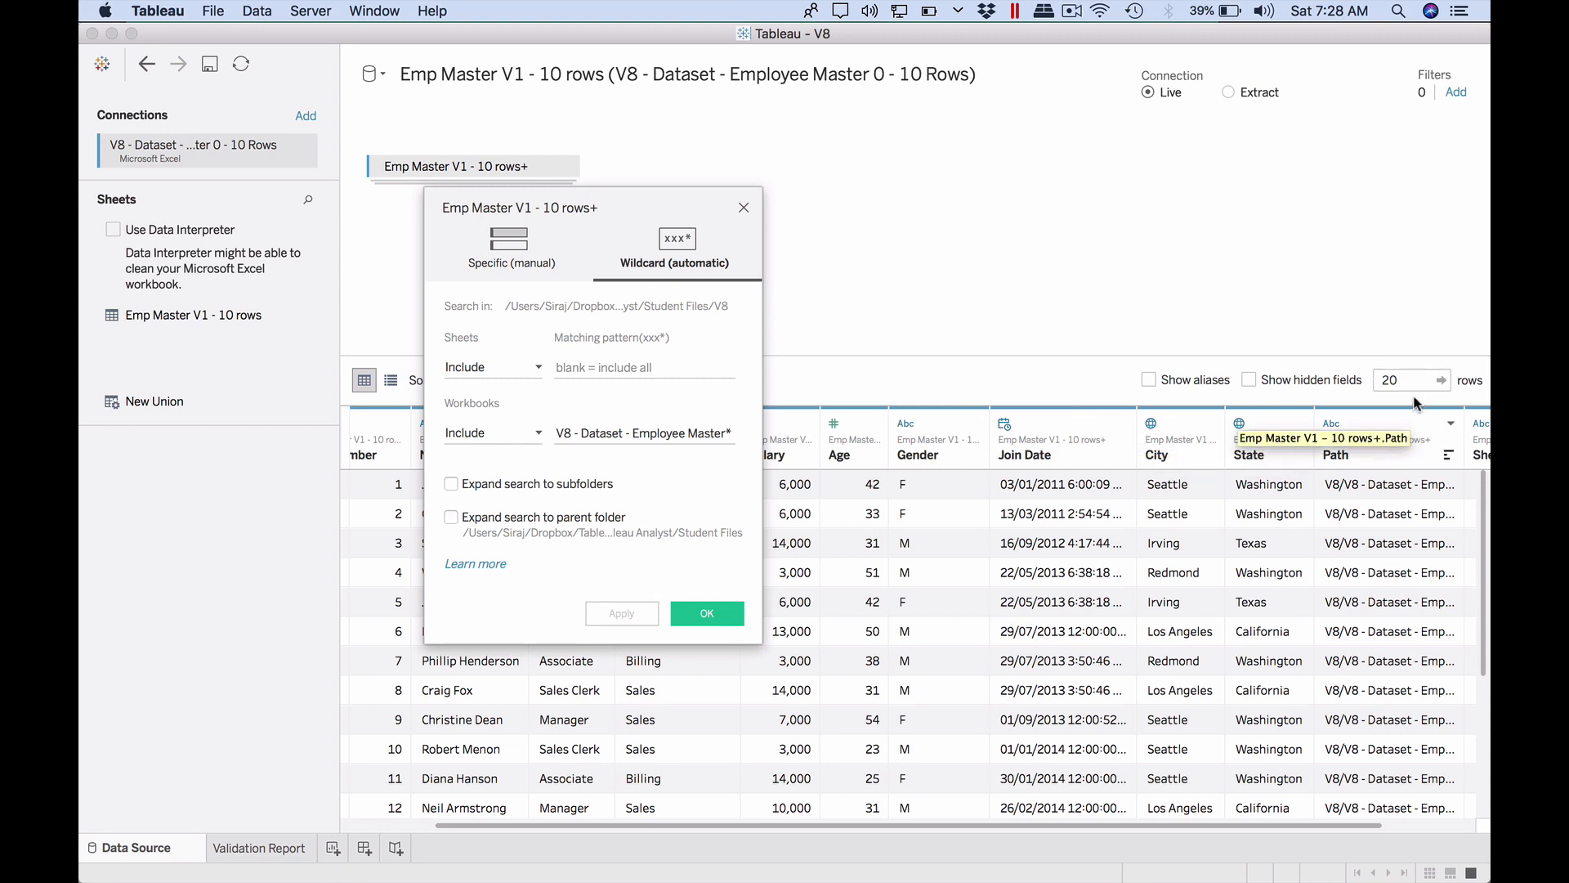
pyautogui.click(708, 615)
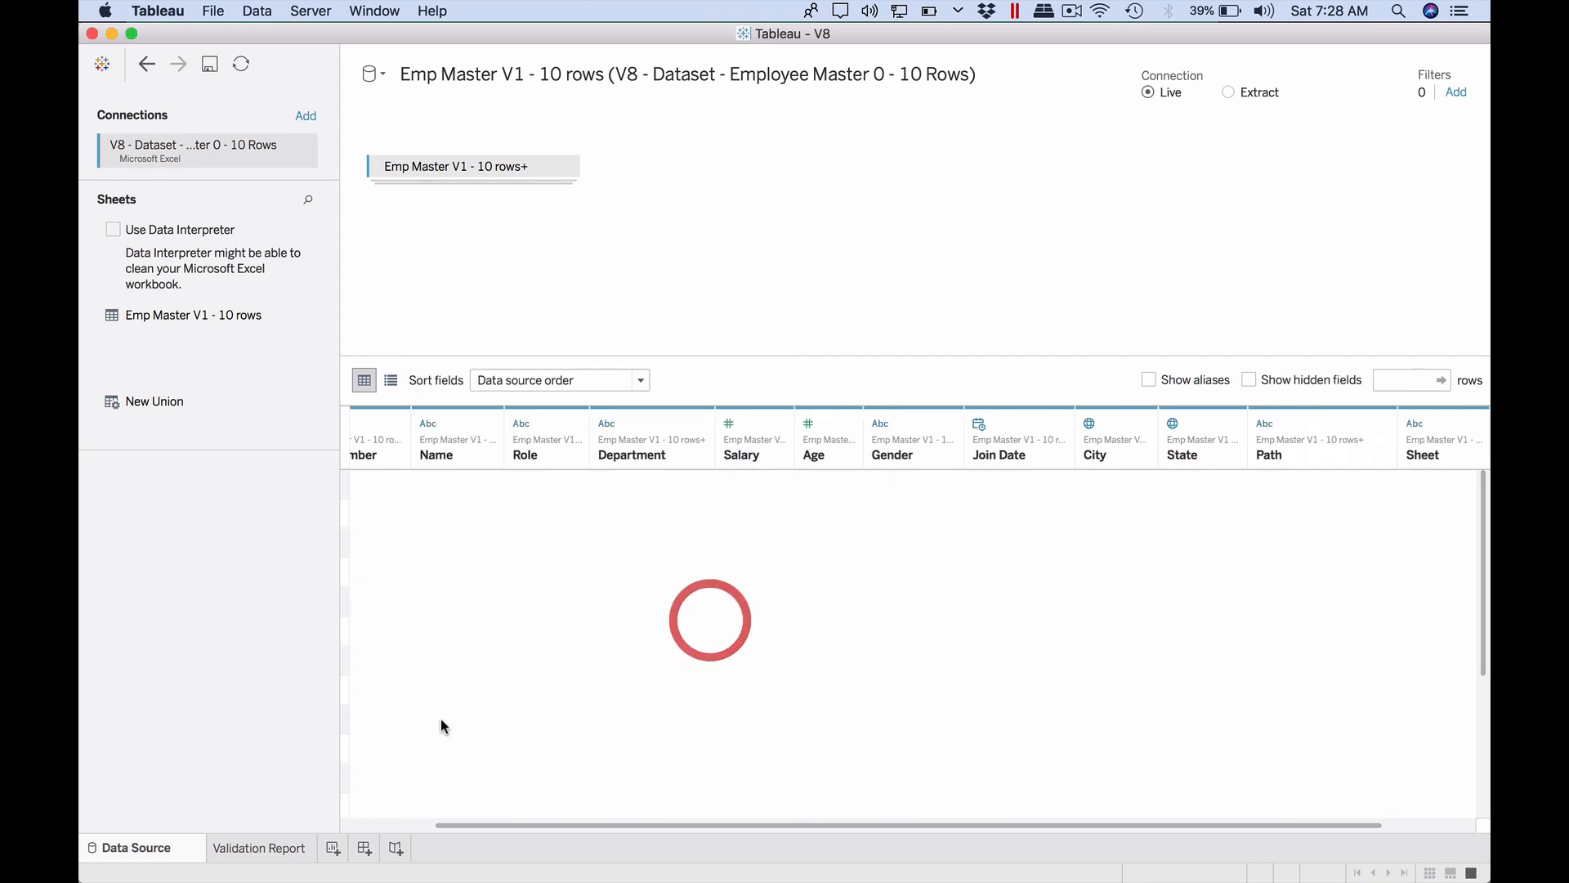
# - Check the combined rows per sheet in the Validation Report and the Path and Sheet columns in the data source
pyautogui.click(278, 850)
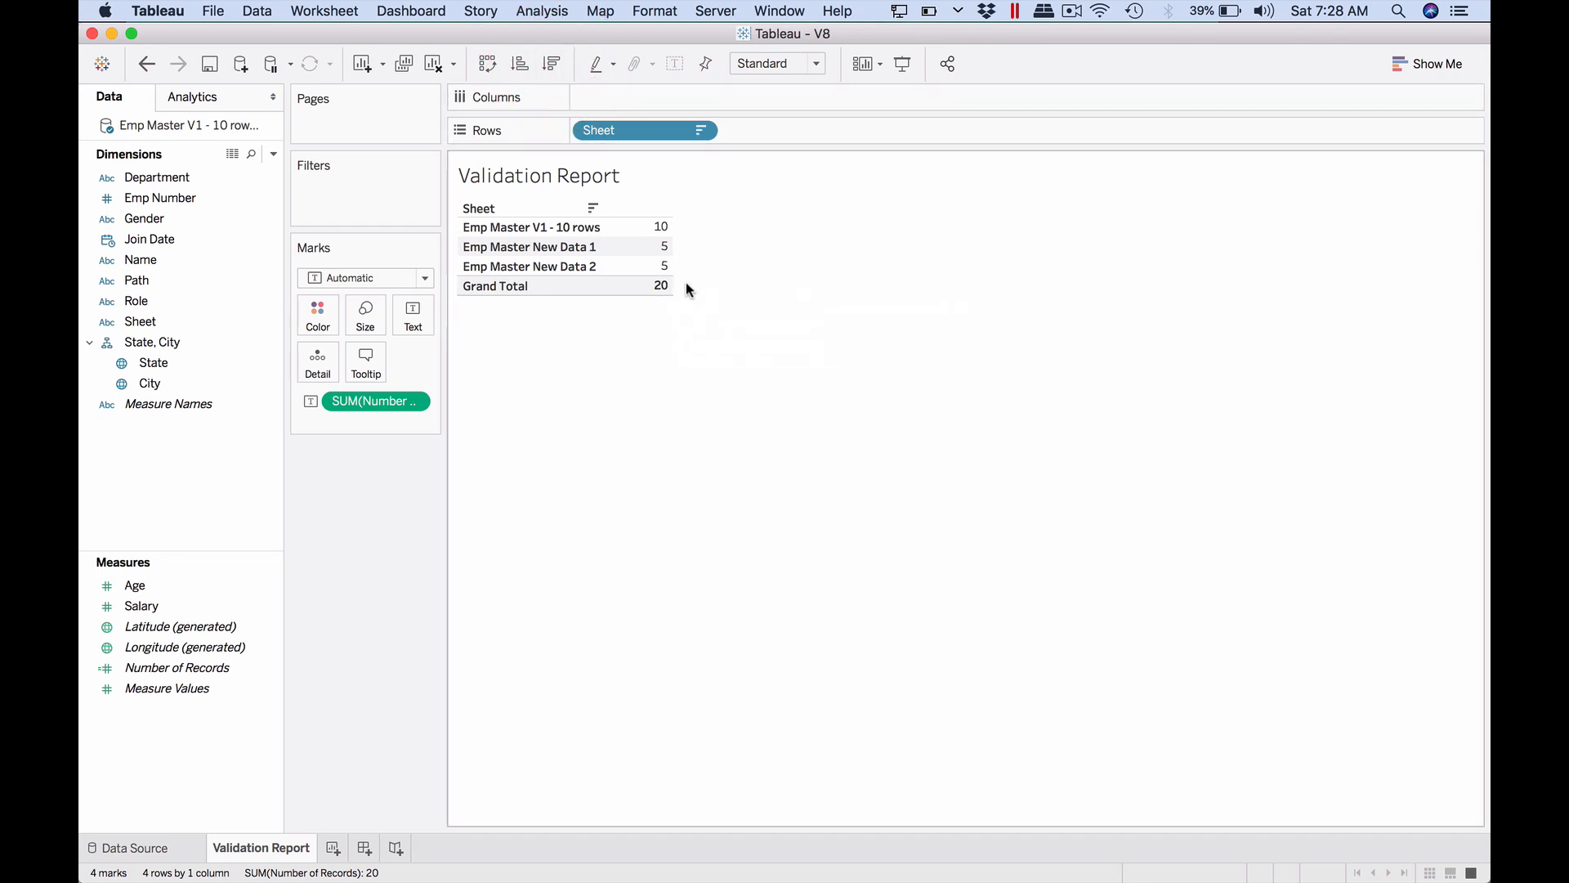
pyautogui.click(160, 849)
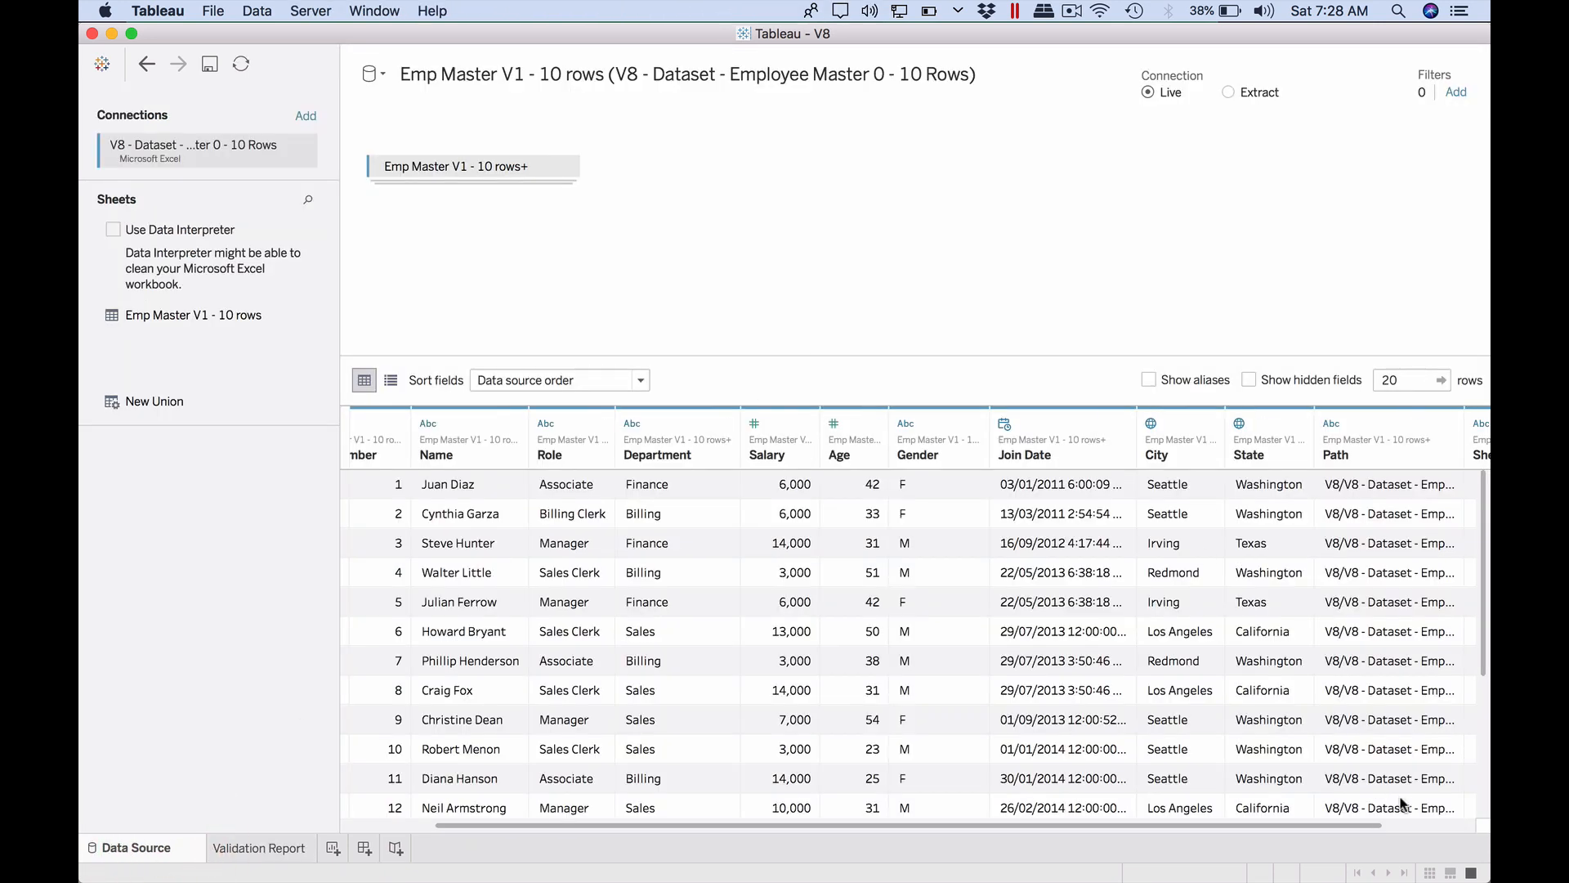
pyautogui.hscroll(3, 1406, 817)
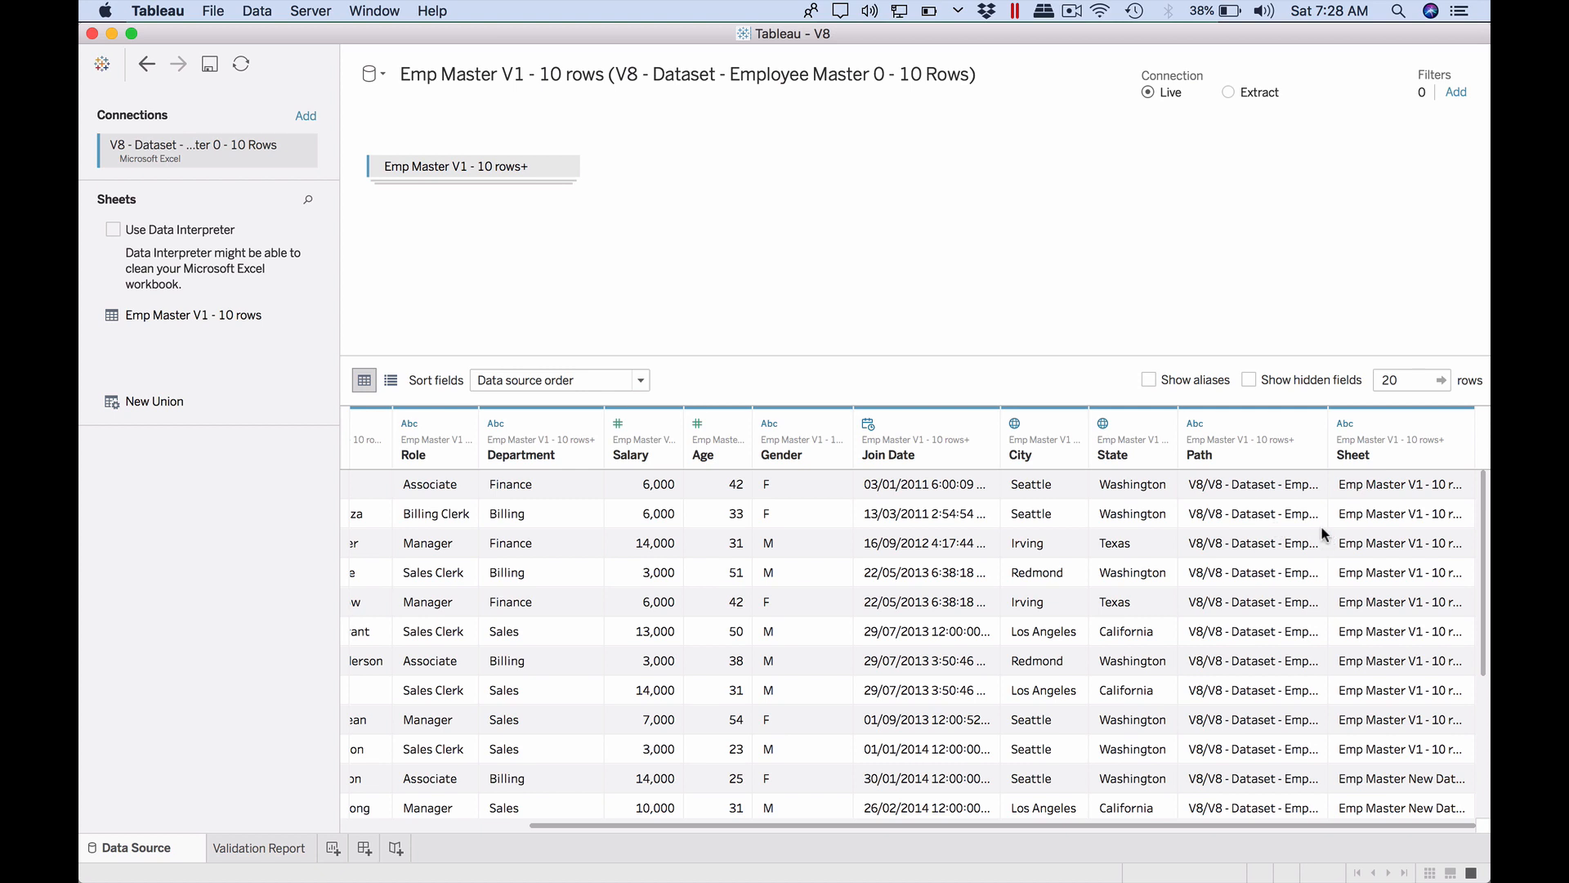
# - Add the Path field ahead of Sheet in the Validation Report's rows and widen its column to fit the full file names
pyautogui.click(259, 848)
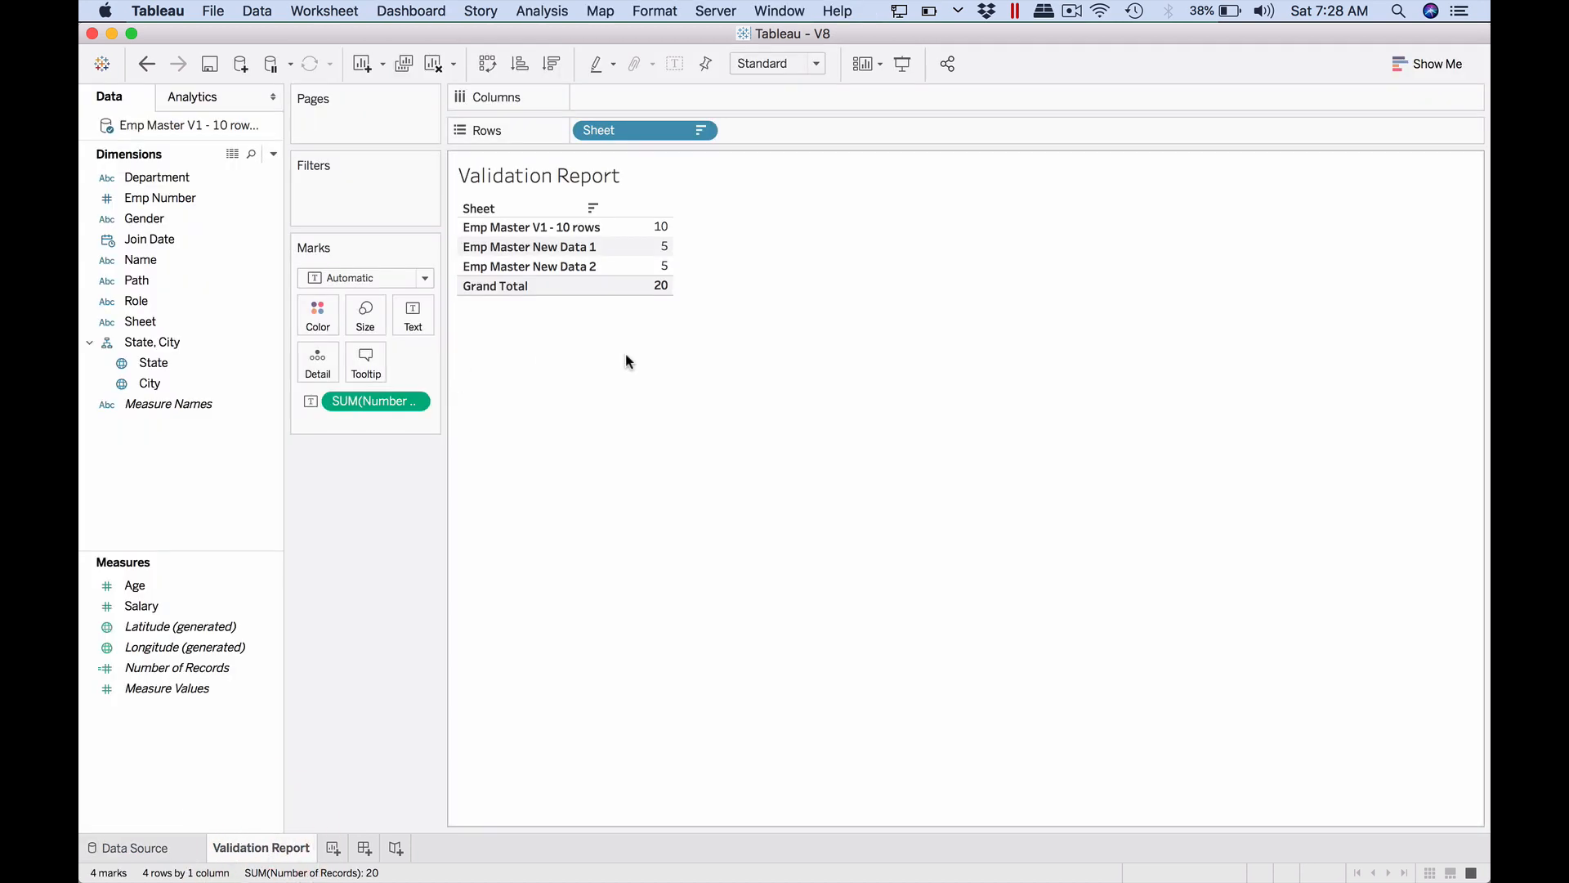
pyautogui.moveTo(200, 282); pyautogui.dragTo(578, 132)
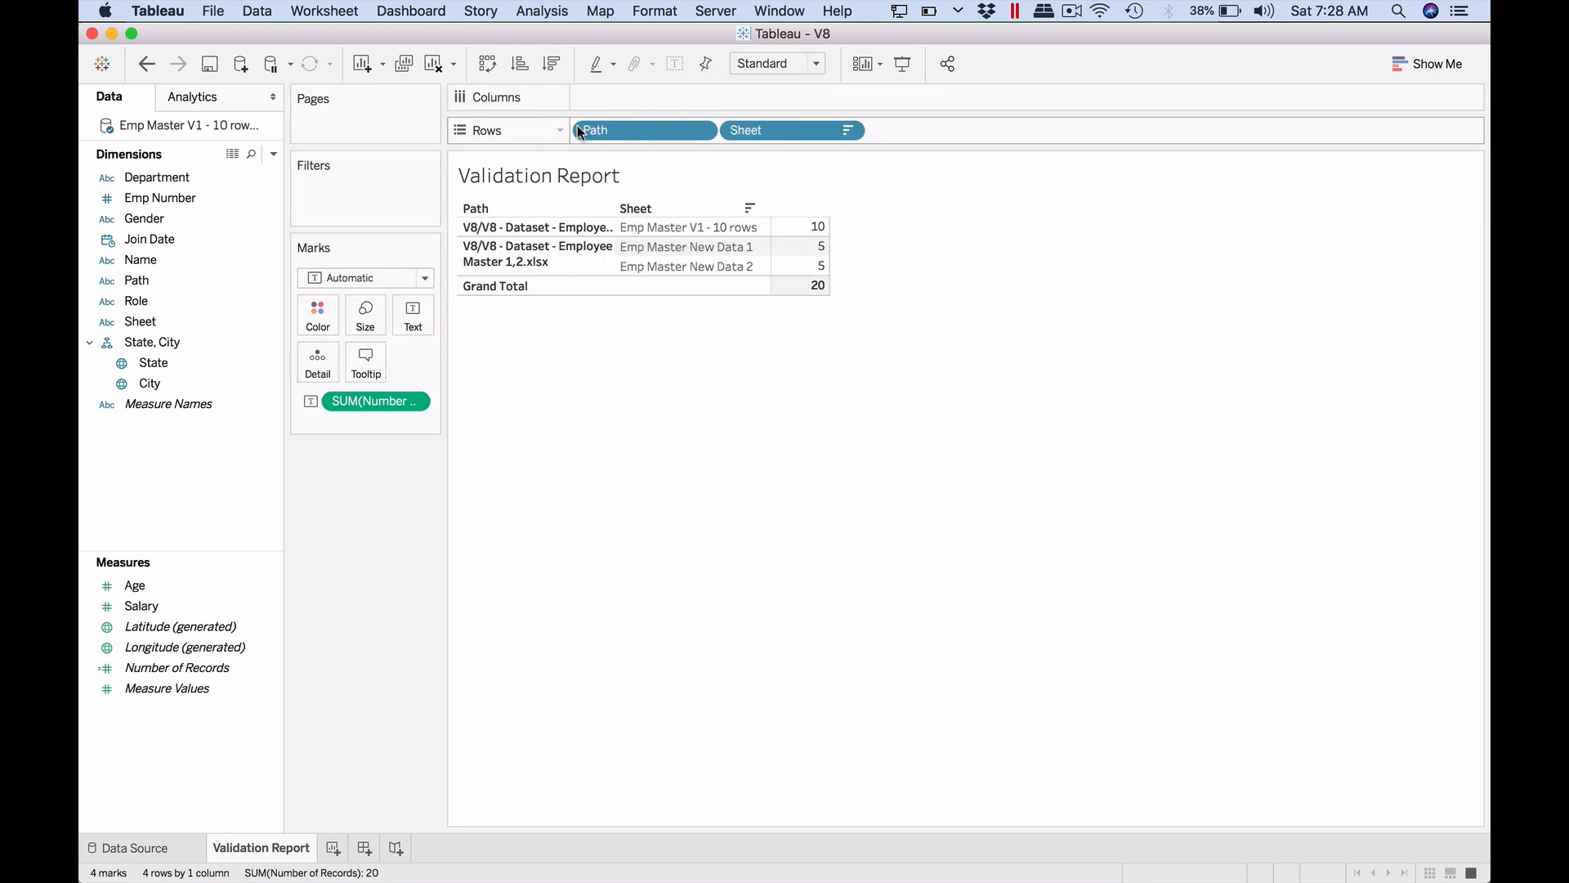
pyautogui.moveTo(613, 257); pyautogui.dragTo(798, 253)
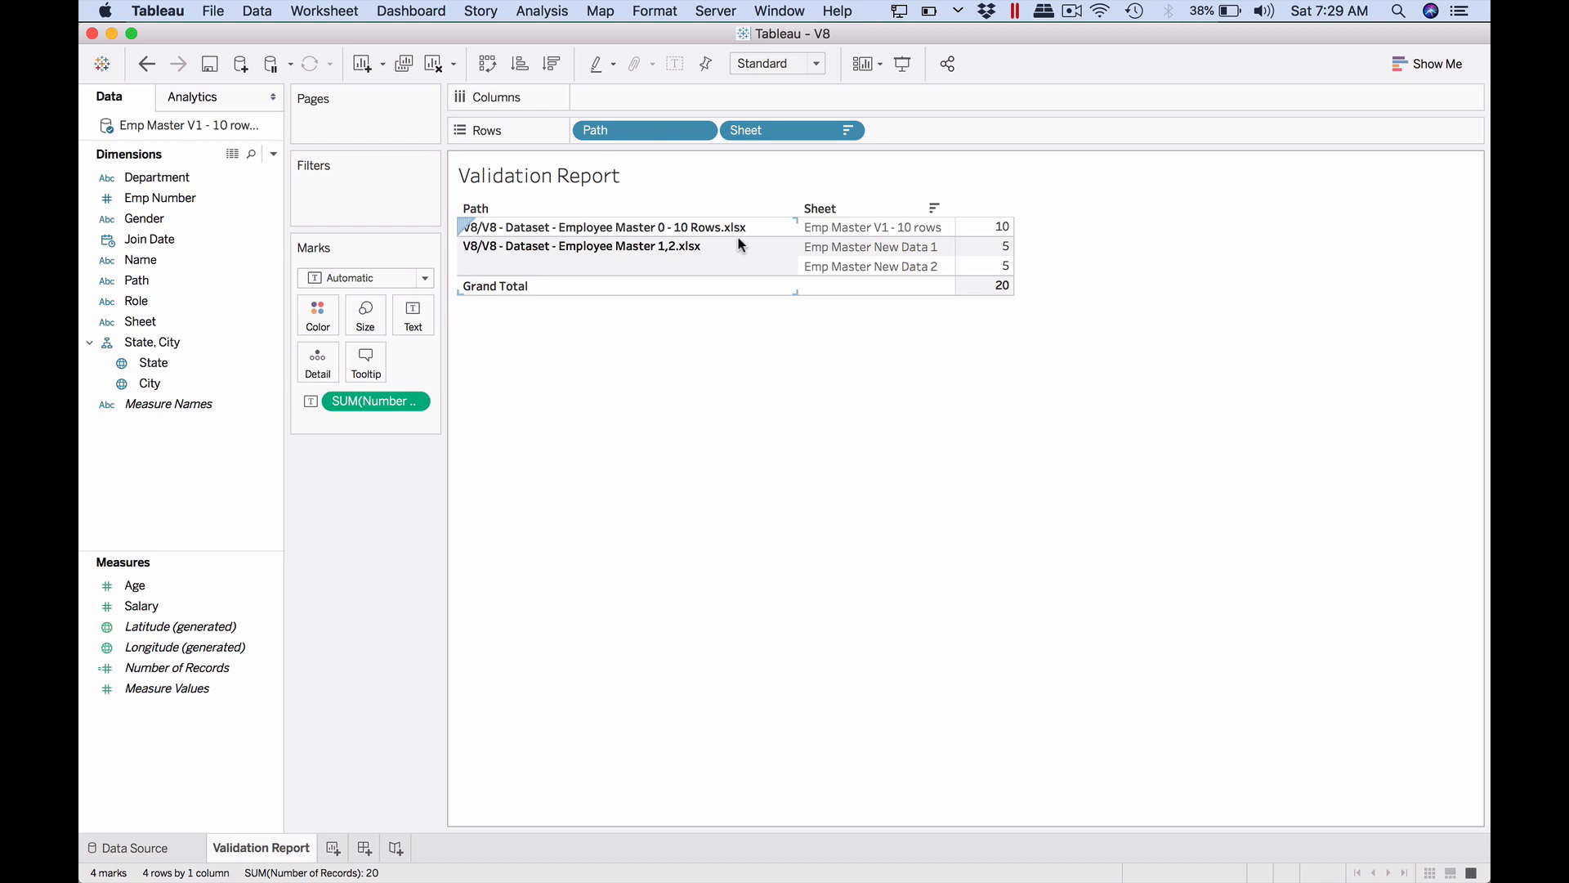
# - Try a custom split of the data source's Path field at "/" into the first 1 column, and undo the split
pyautogui.click(175, 849)
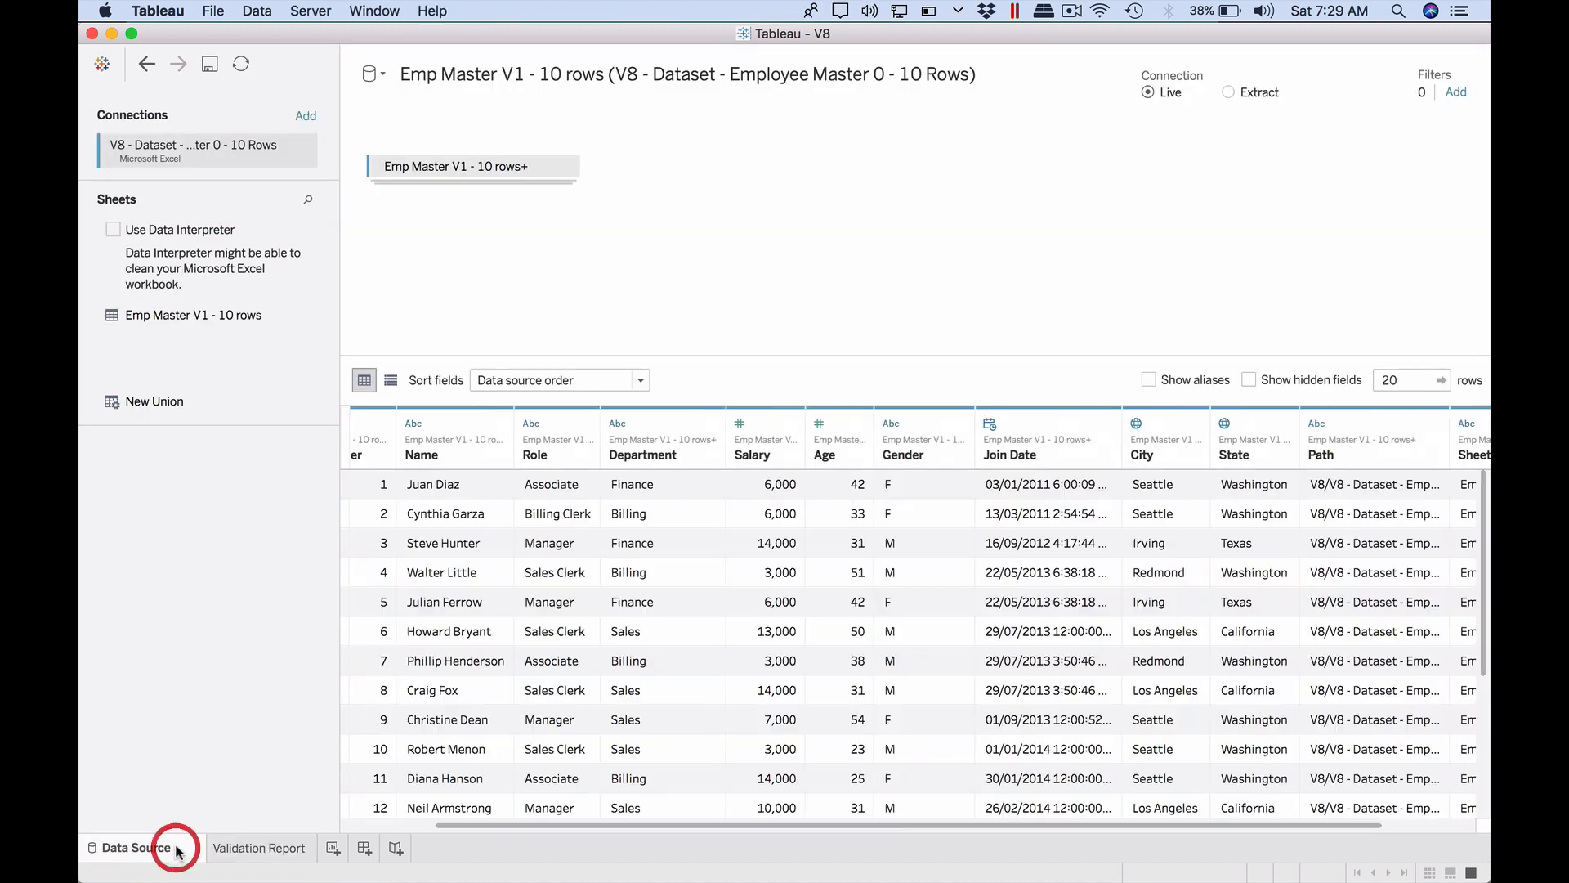
pyautogui.click(1317, 423)
pyautogui.click(1363, 427)
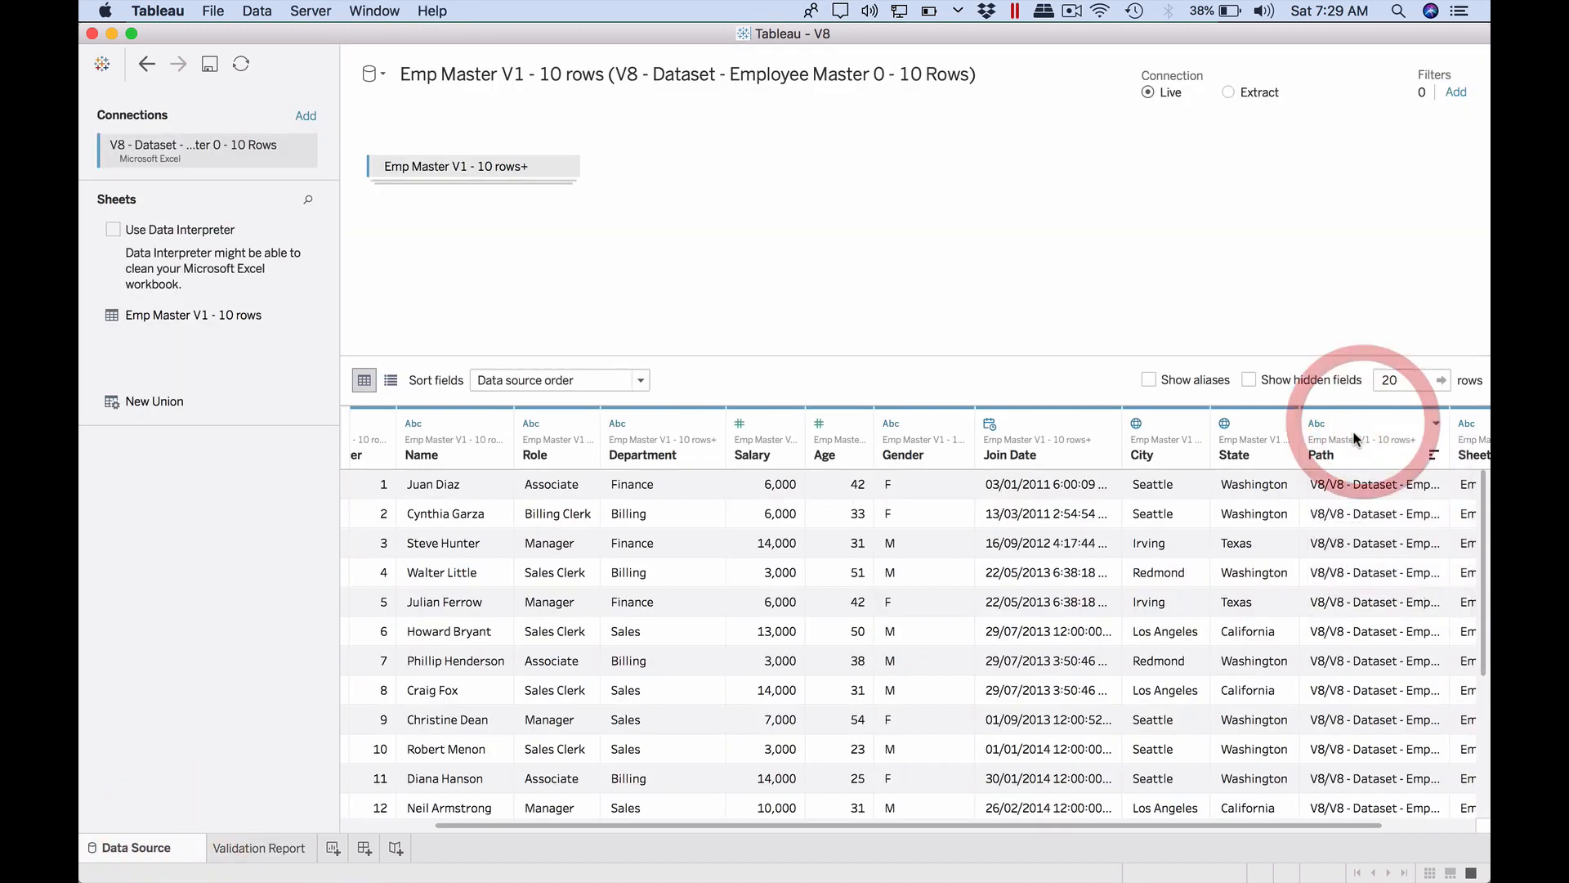
pyautogui.click(1363, 437)
pyautogui.rightClick(1363, 446)
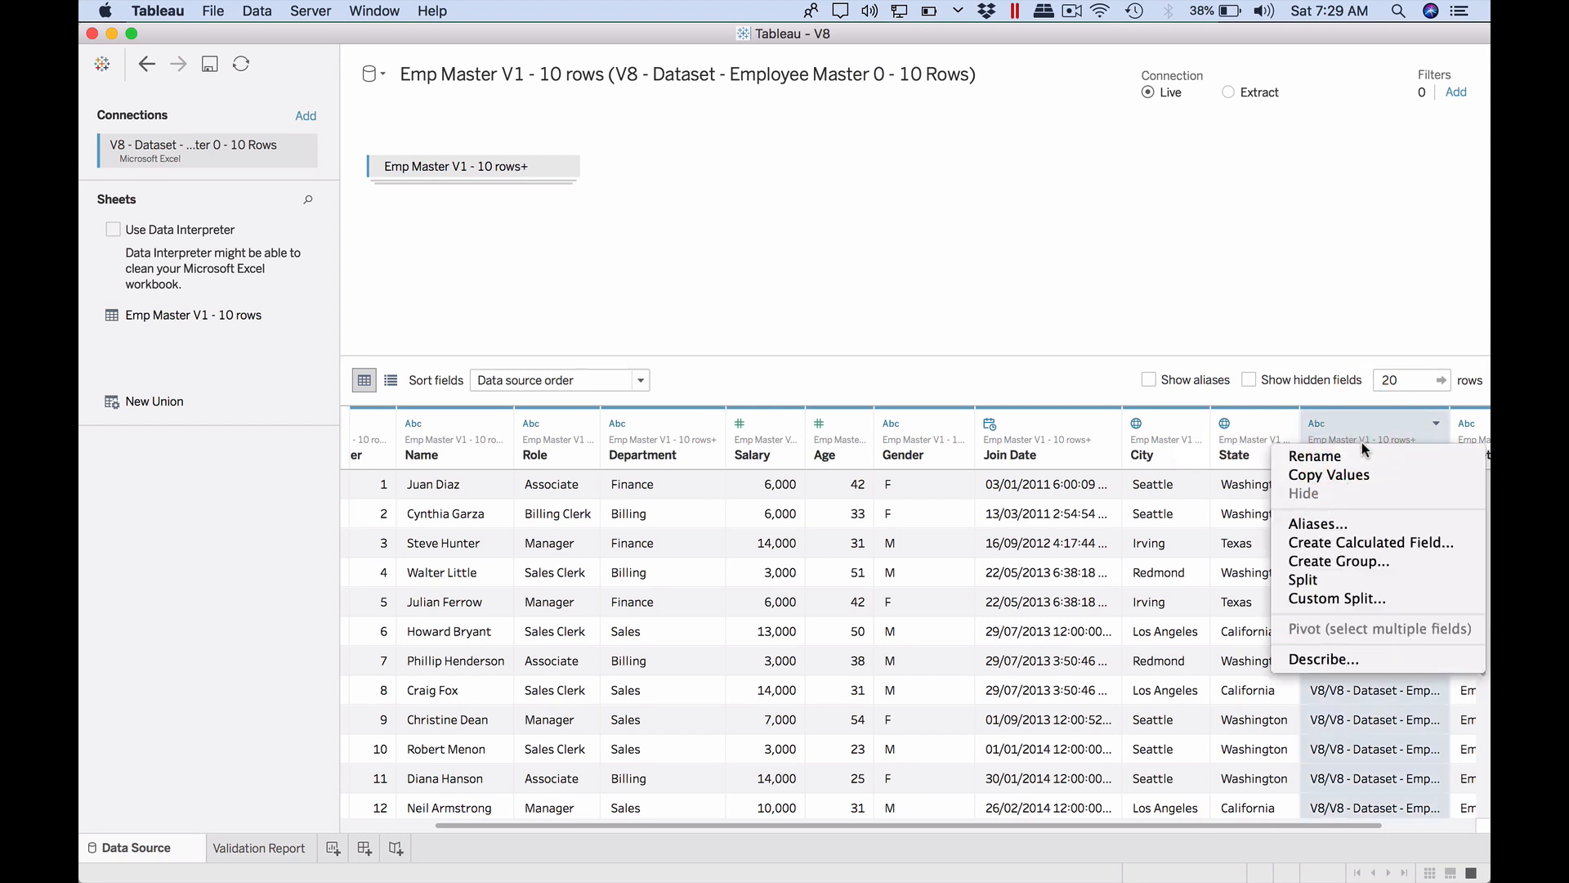
pyautogui.click(1361, 599)
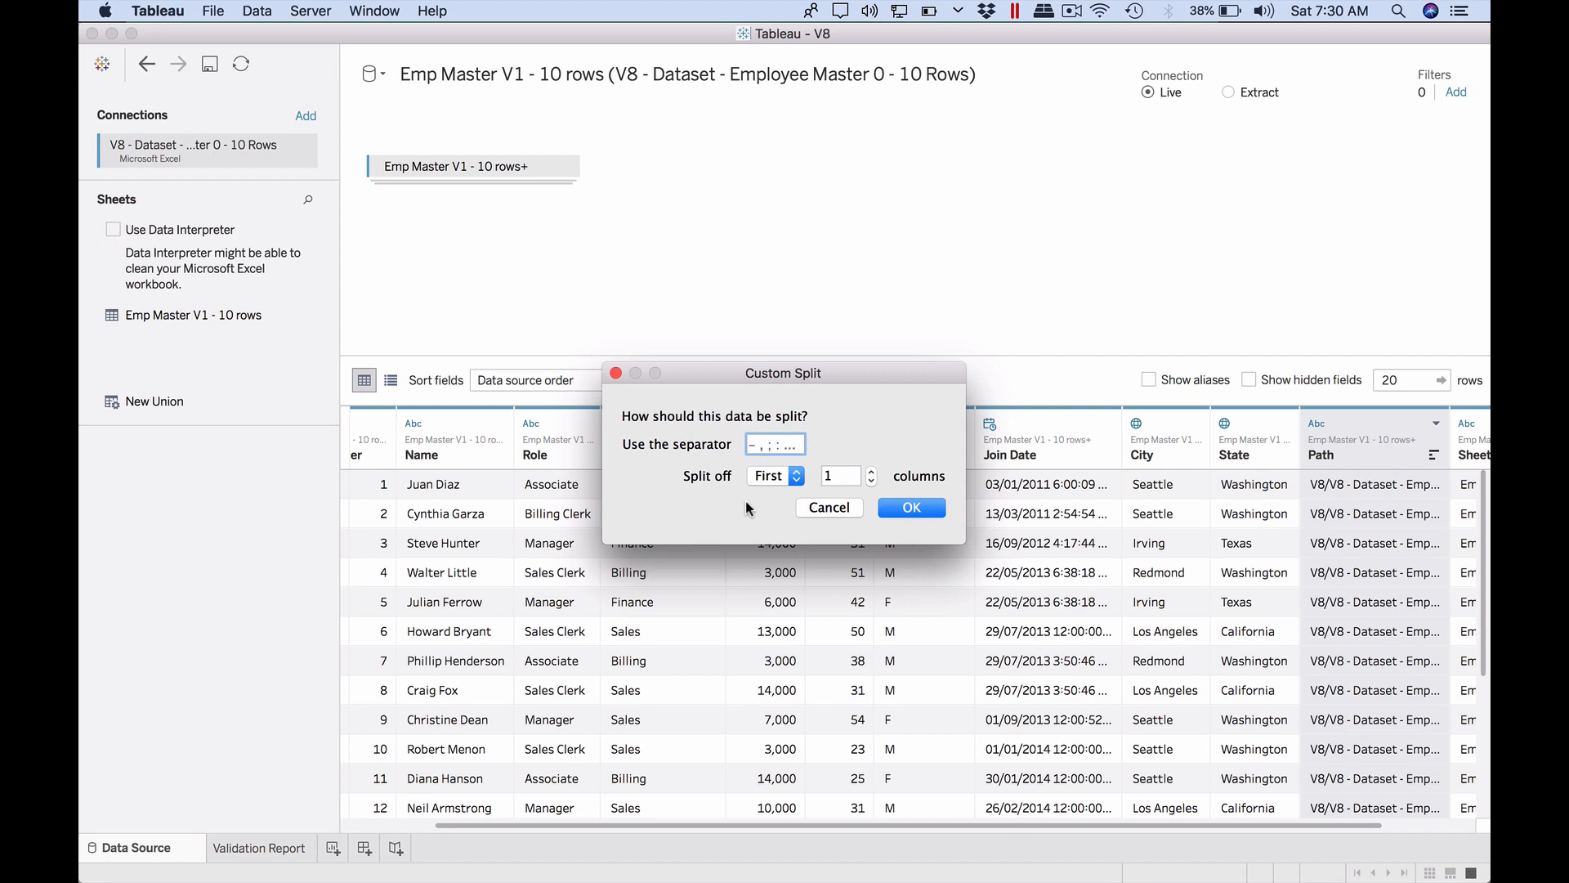
pyautogui.write('/')
pyautogui.click(922, 506)
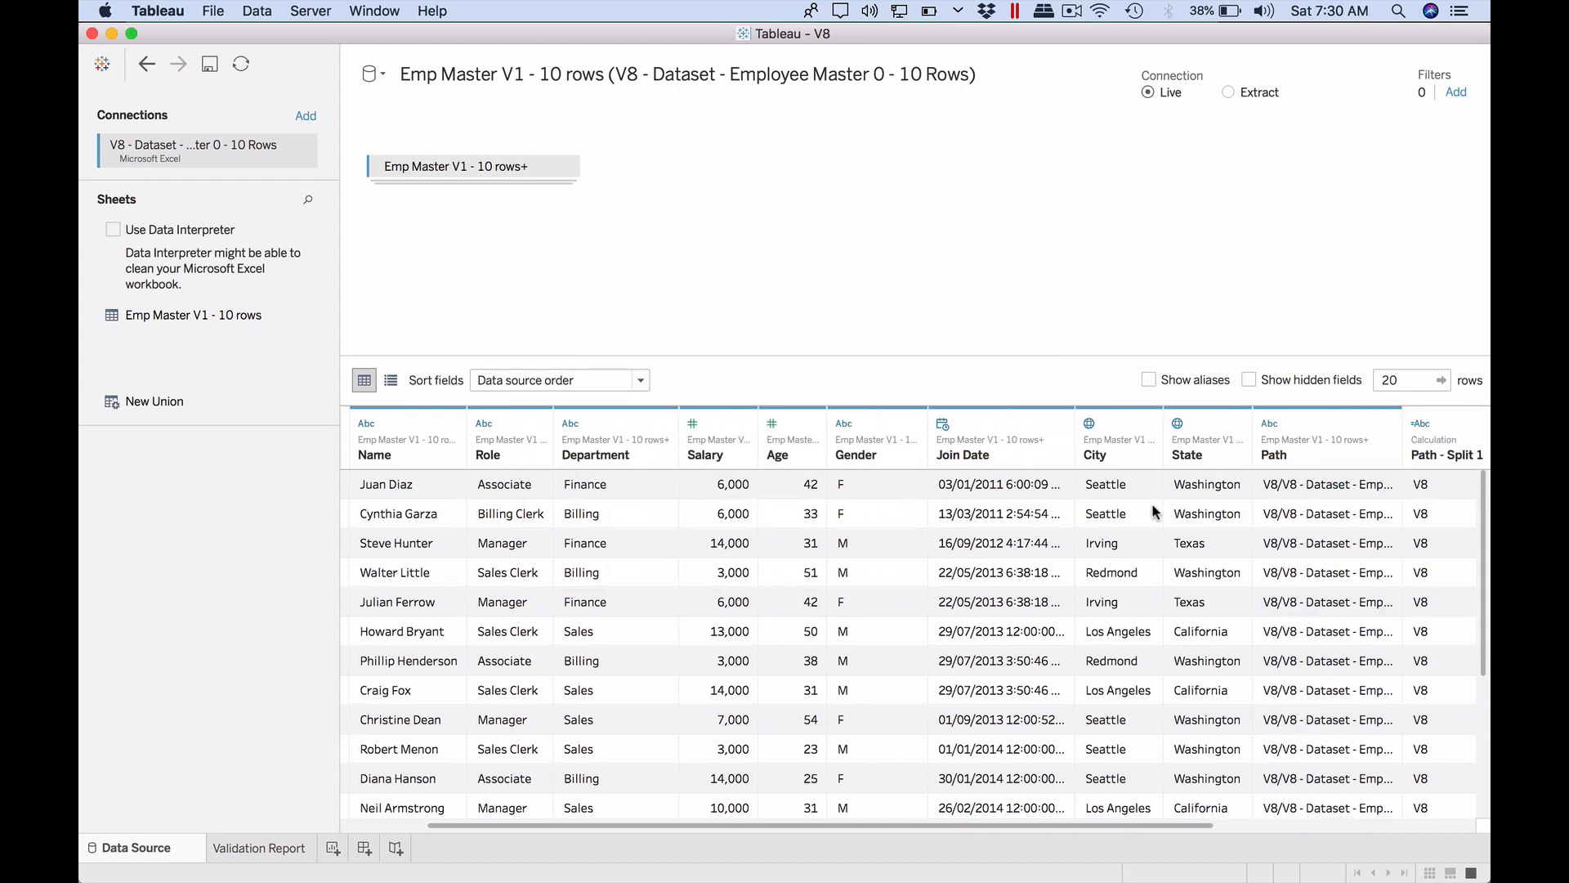
pyautogui.moveTo(1184, 817); pyautogui.dragTo(1474, 817)
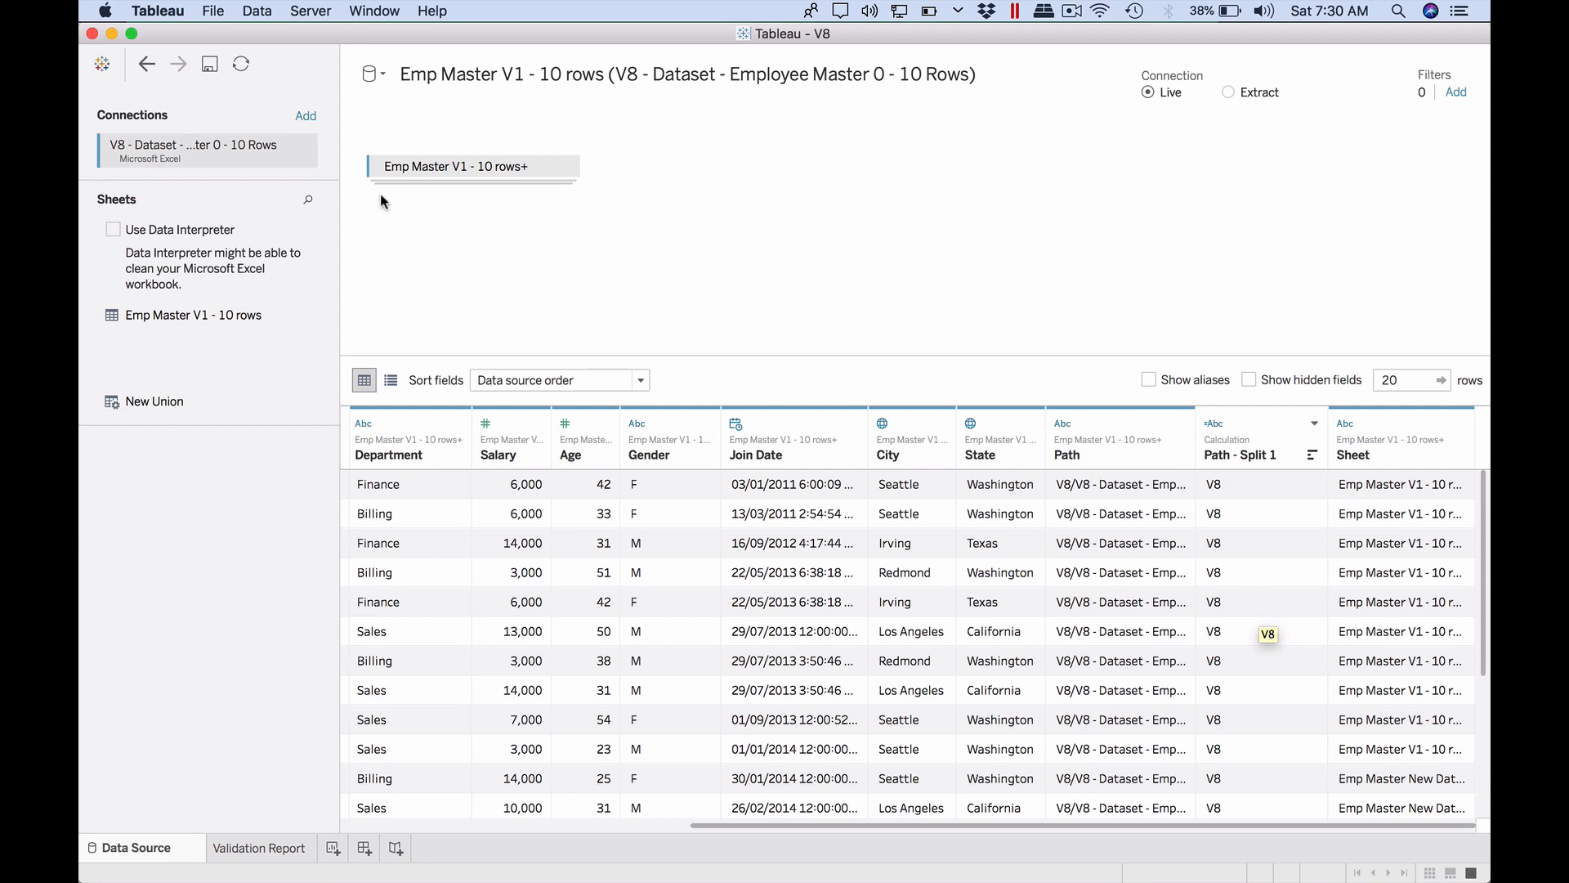
pyautogui.click(147, 65)
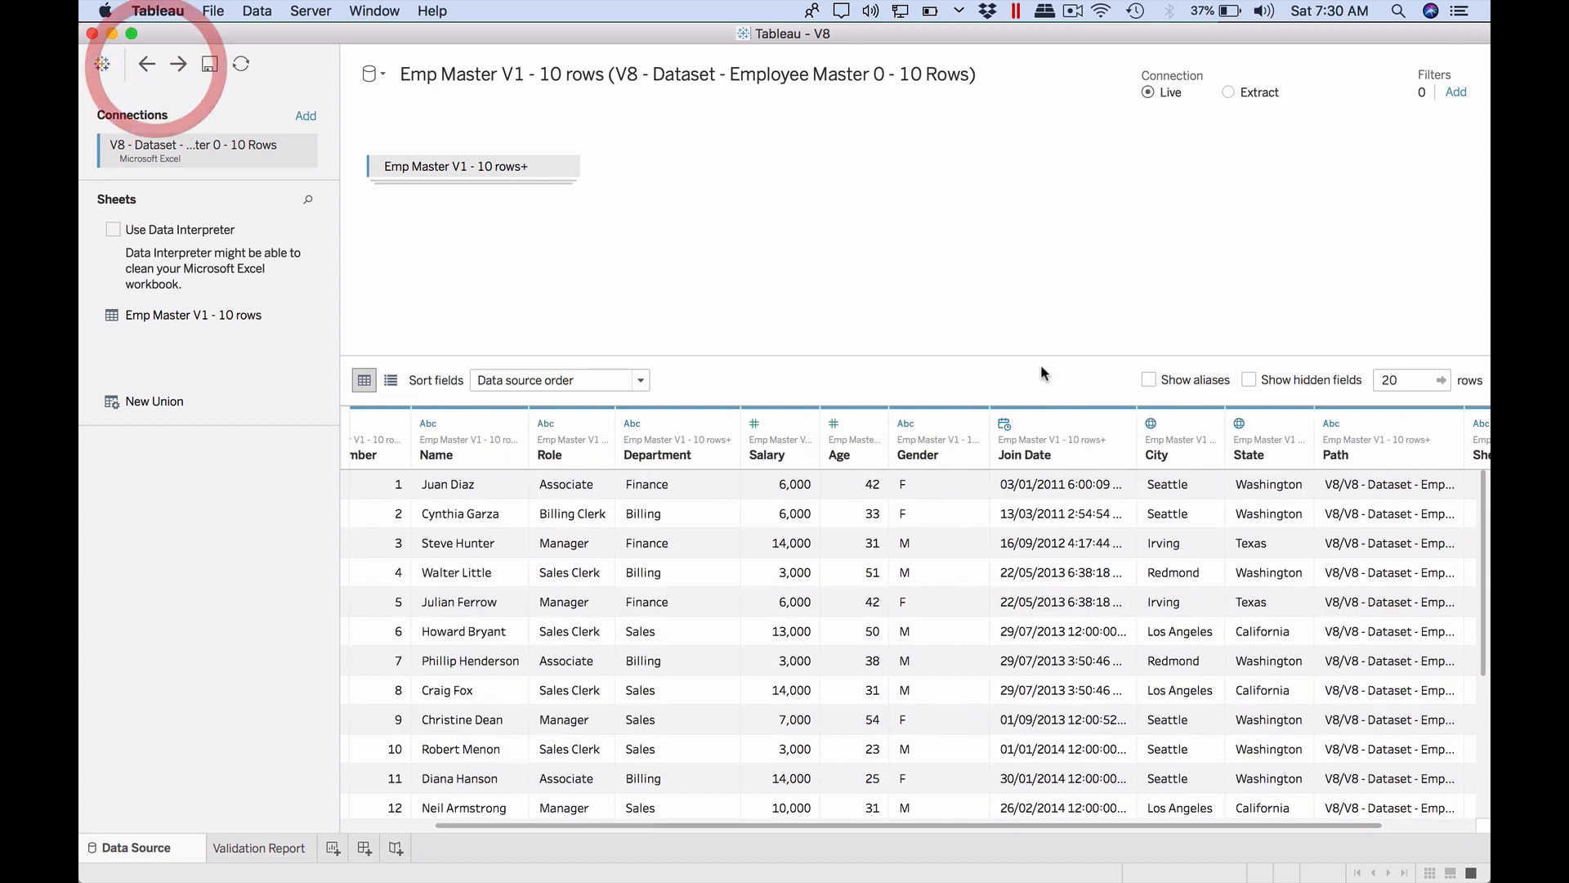
# - Apply a custom split to the Path field using the separator "/" and splitting off the first 2 columns
pyautogui.click(1332, 423)
pyautogui.click(1372, 428)
pyautogui.click(1381, 424)
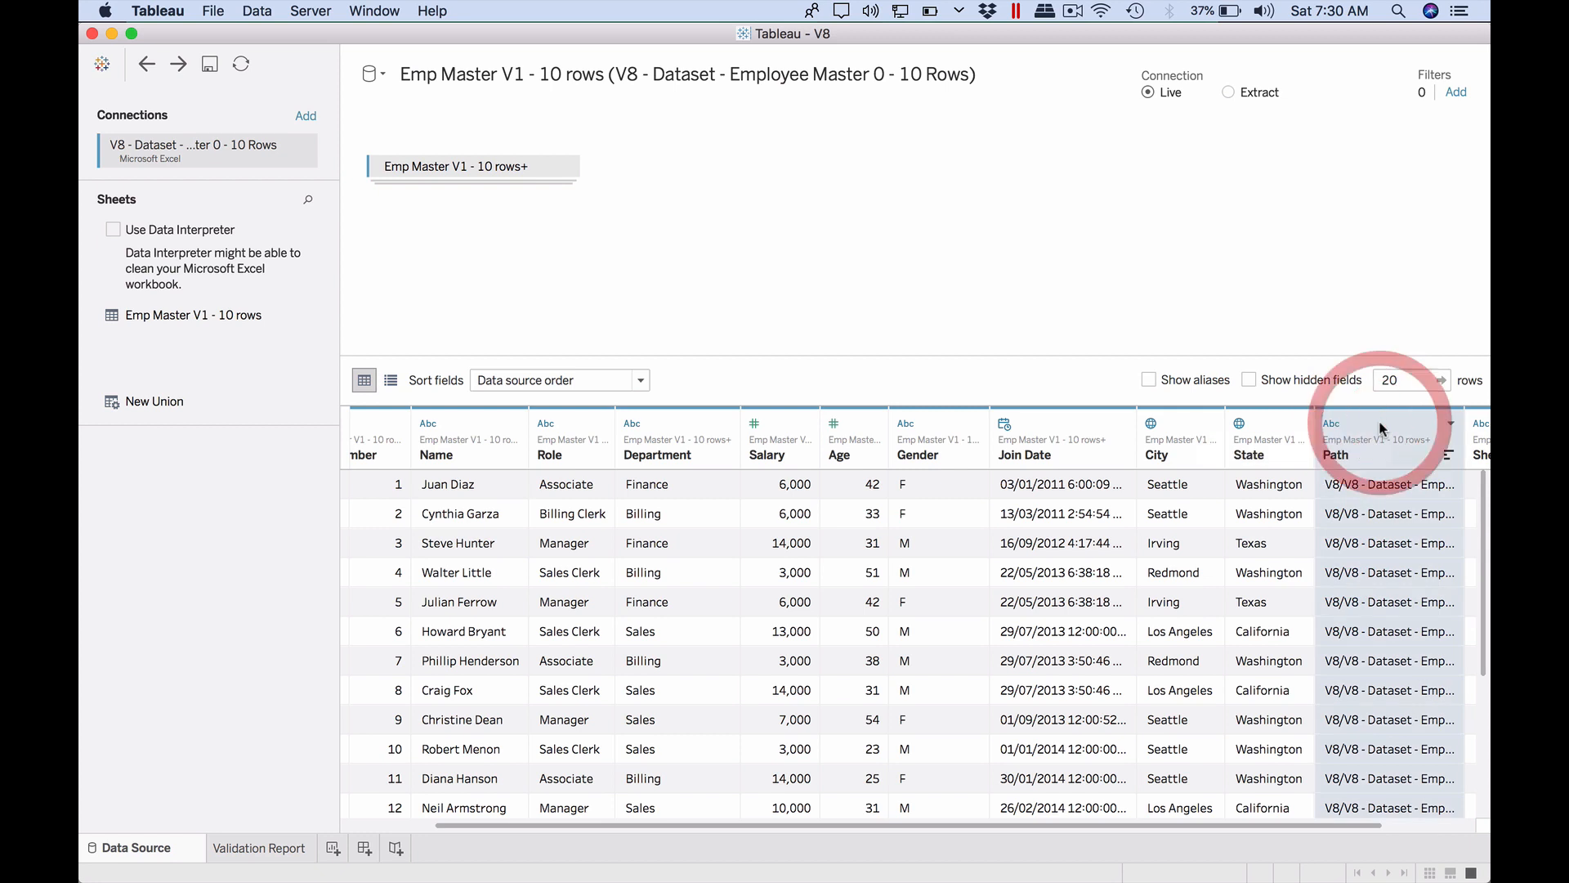
pyautogui.rightClick(1380, 423)
pyautogui.click(1350, 580)
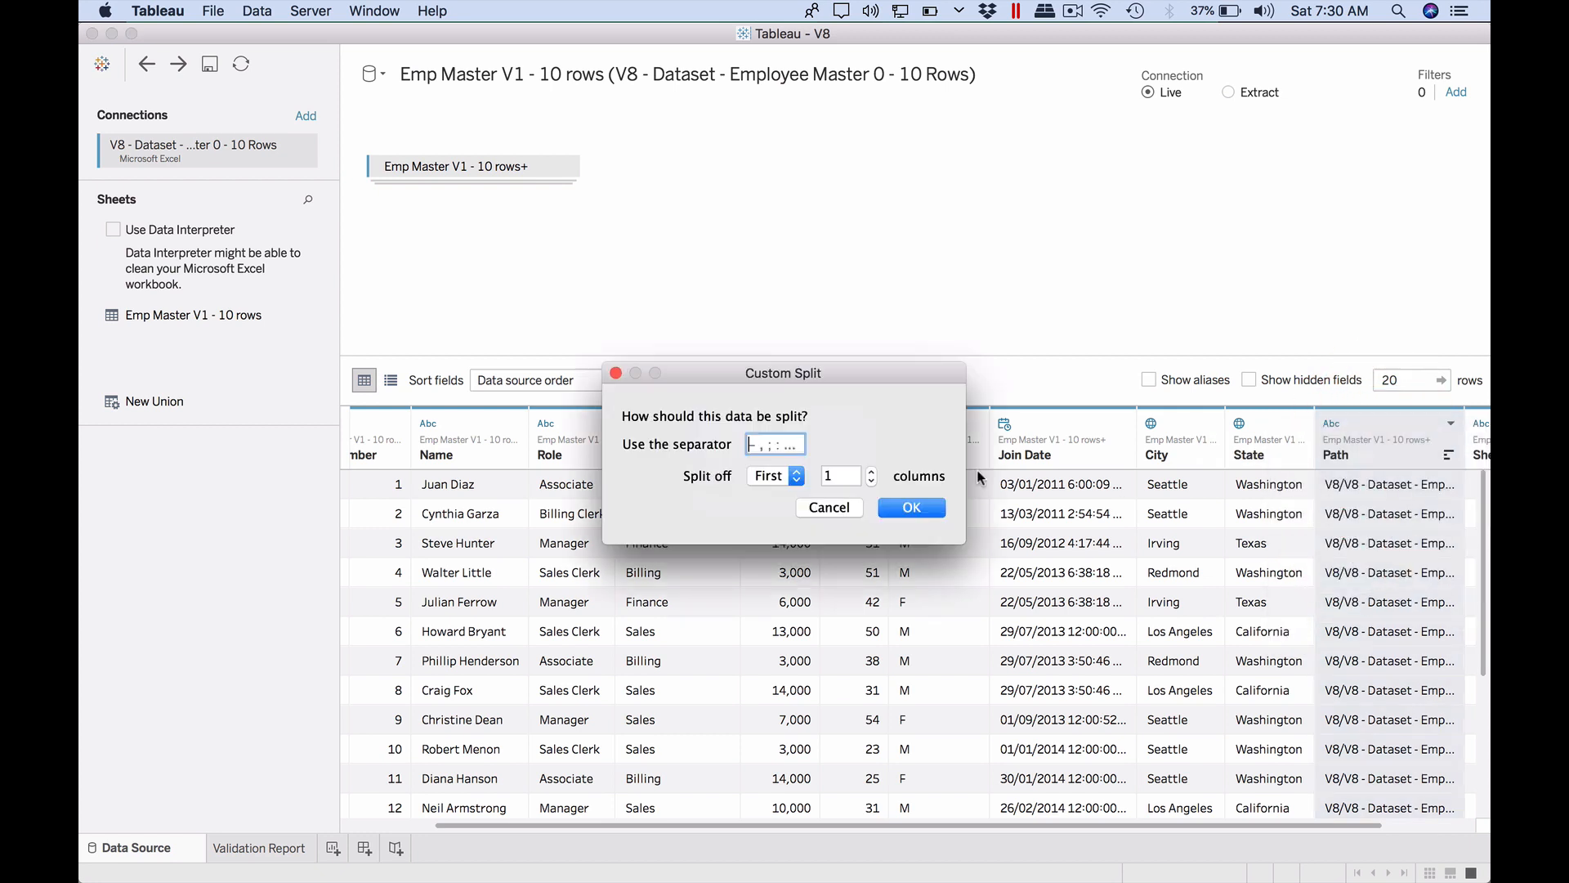
pyautogui.write('/')
pyautogui.click(871, 471)
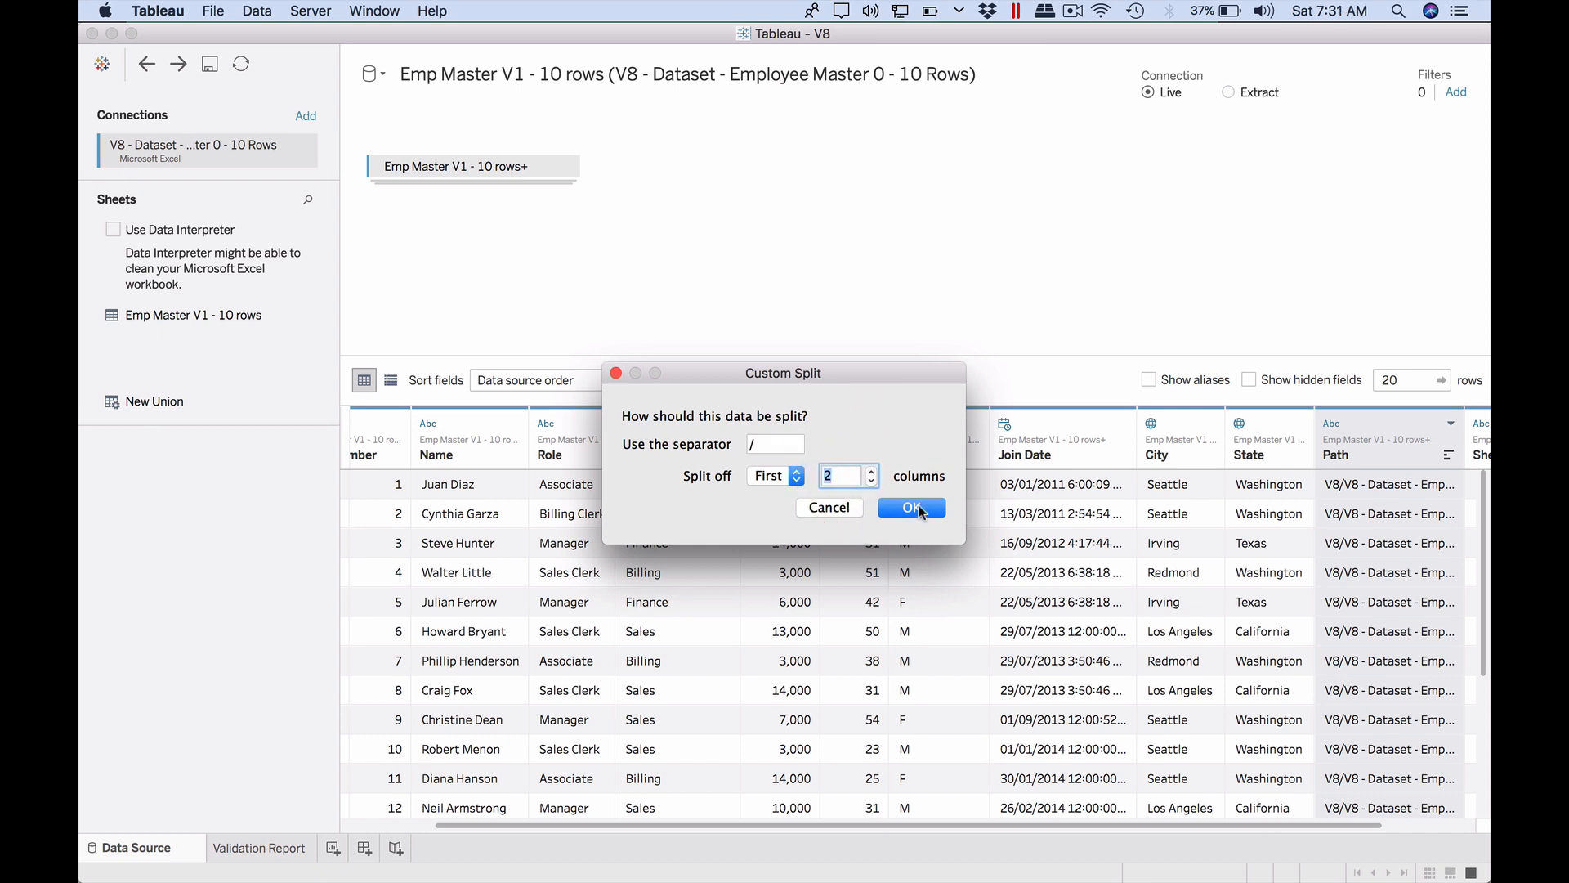
pyautogui.click(912, 509)
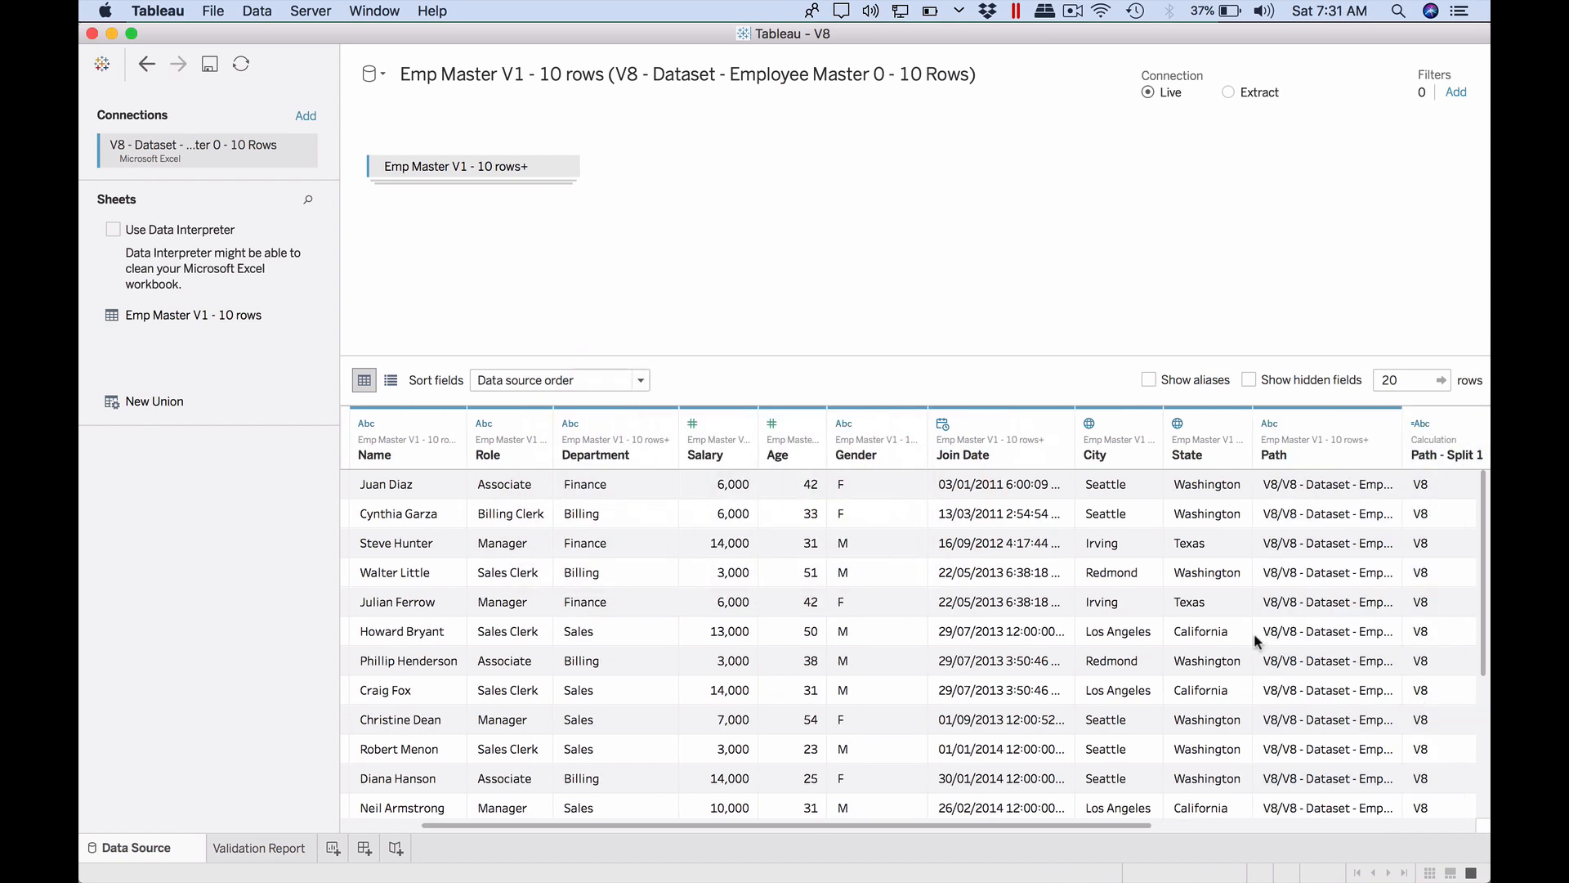
# - Rename the first split column as "Folder" and the second as "File Name"
pyautogui.doubleClick(952, 456)
pyautogui.write('Folder')
pyautogui.press('Return')
pyautogui.doubleClick(1164, 456)
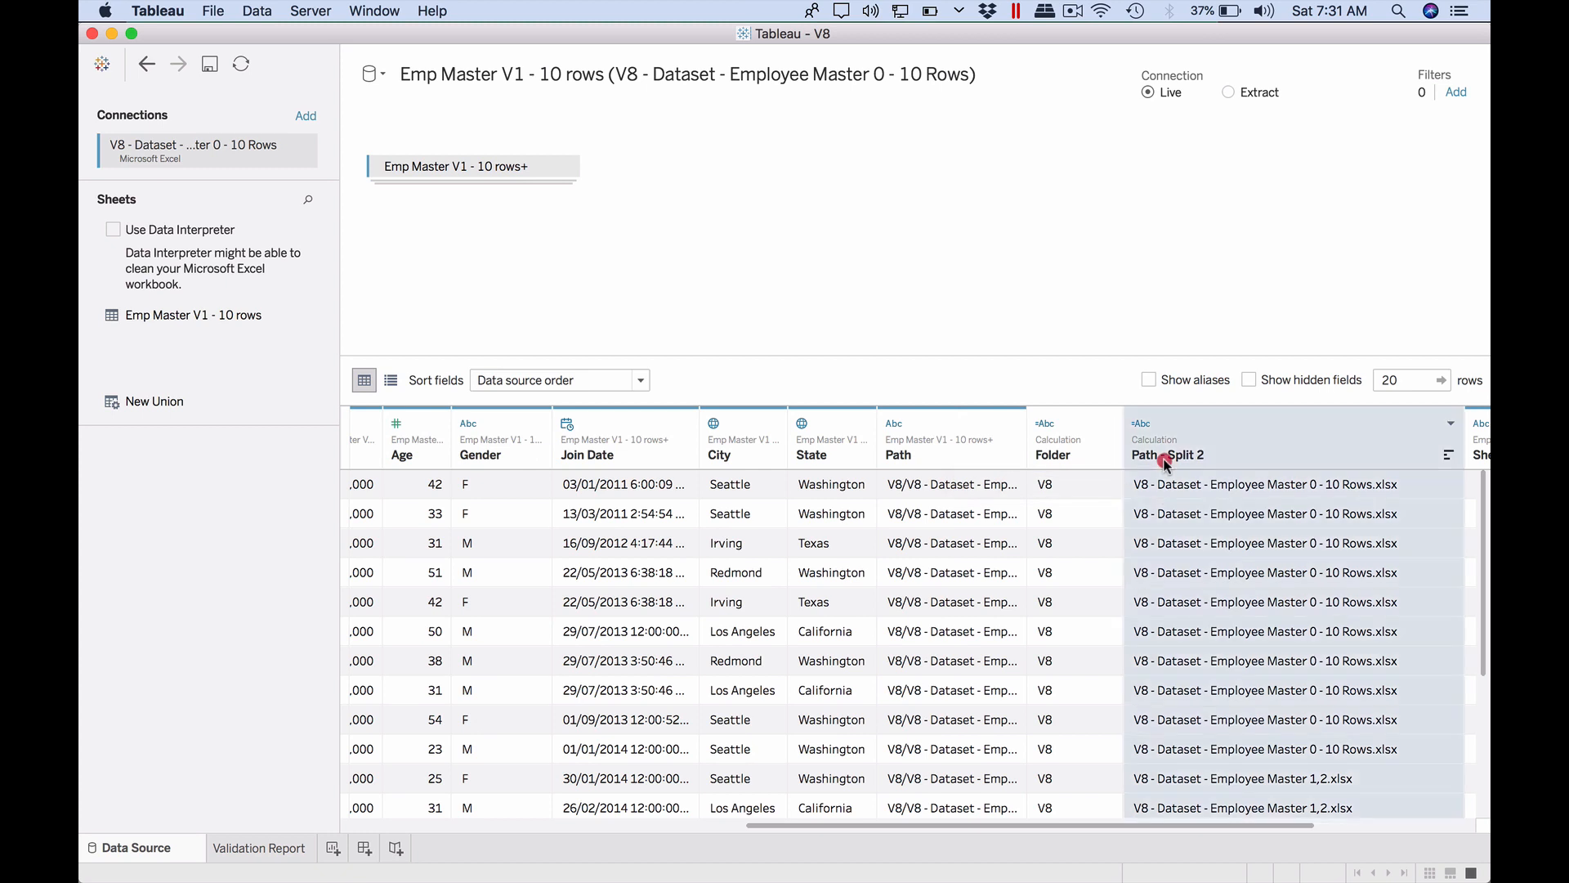
pyautogui.write('File Name')
pyautogui.press('Return')
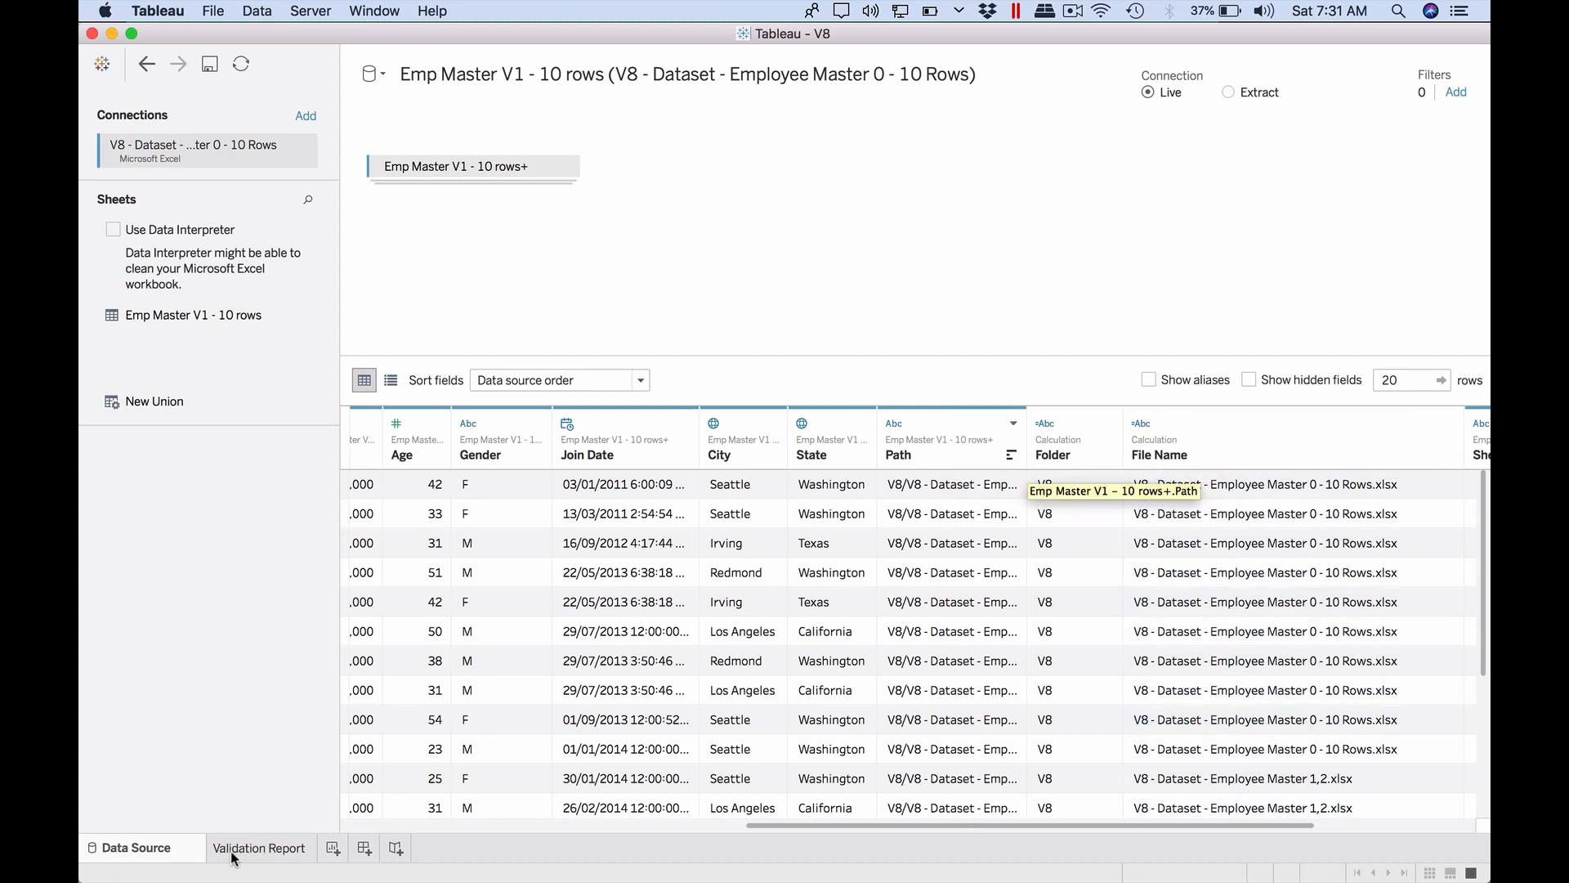
# - In the Validation Report's rows, replace Path with Folder, add File Name before Sheet, and widen the File Name column to fit
pyautogui.click(258, 847)
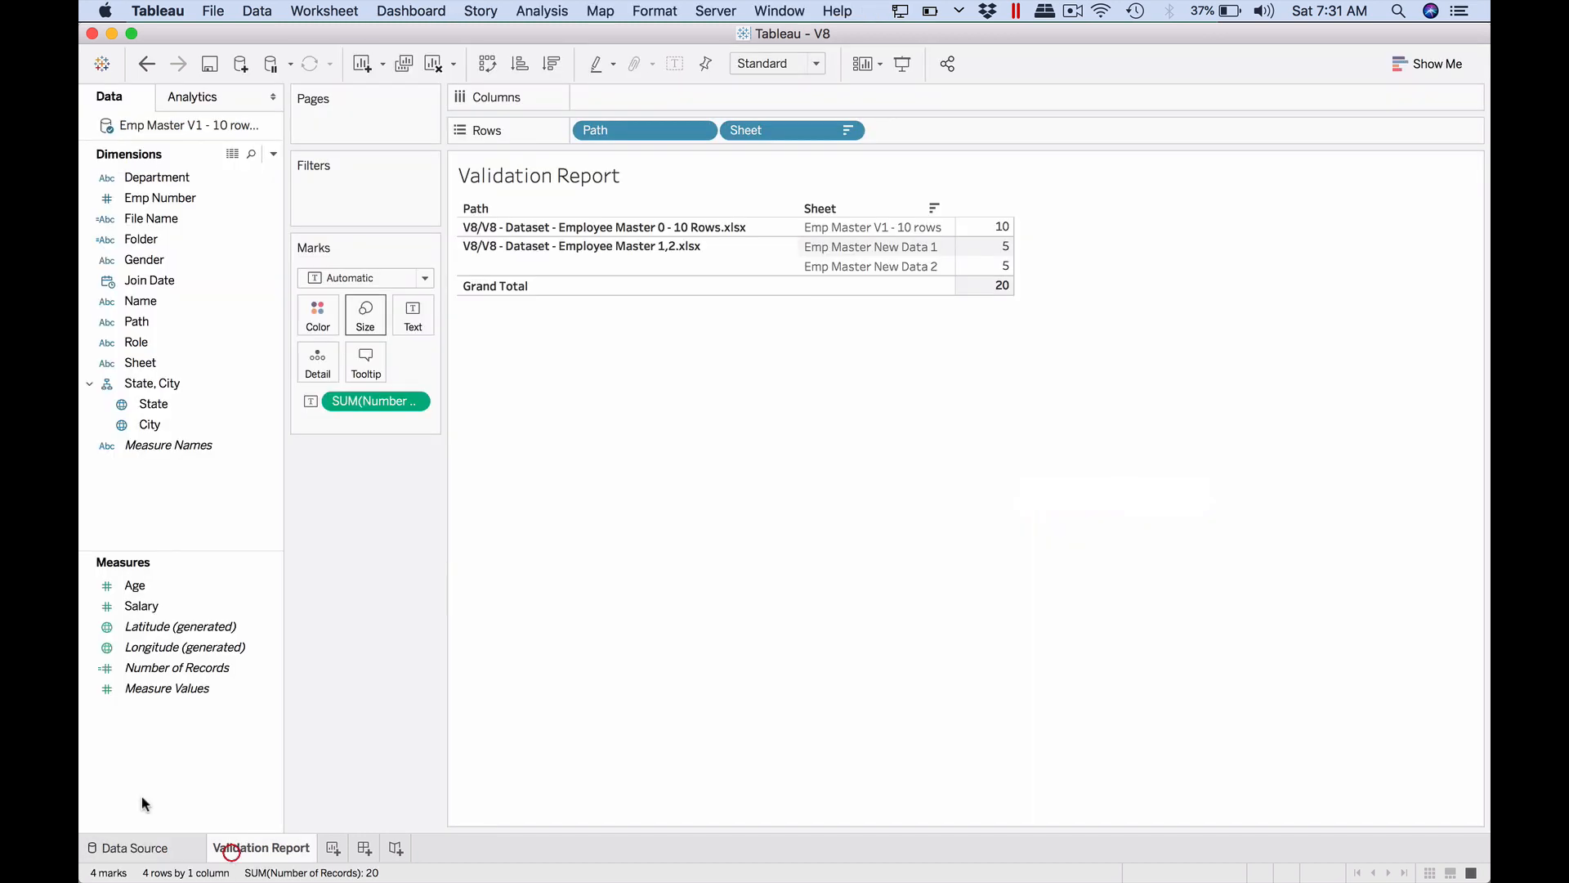
pyautogui.click(626, 128)
pyautogui.click(193, 239)
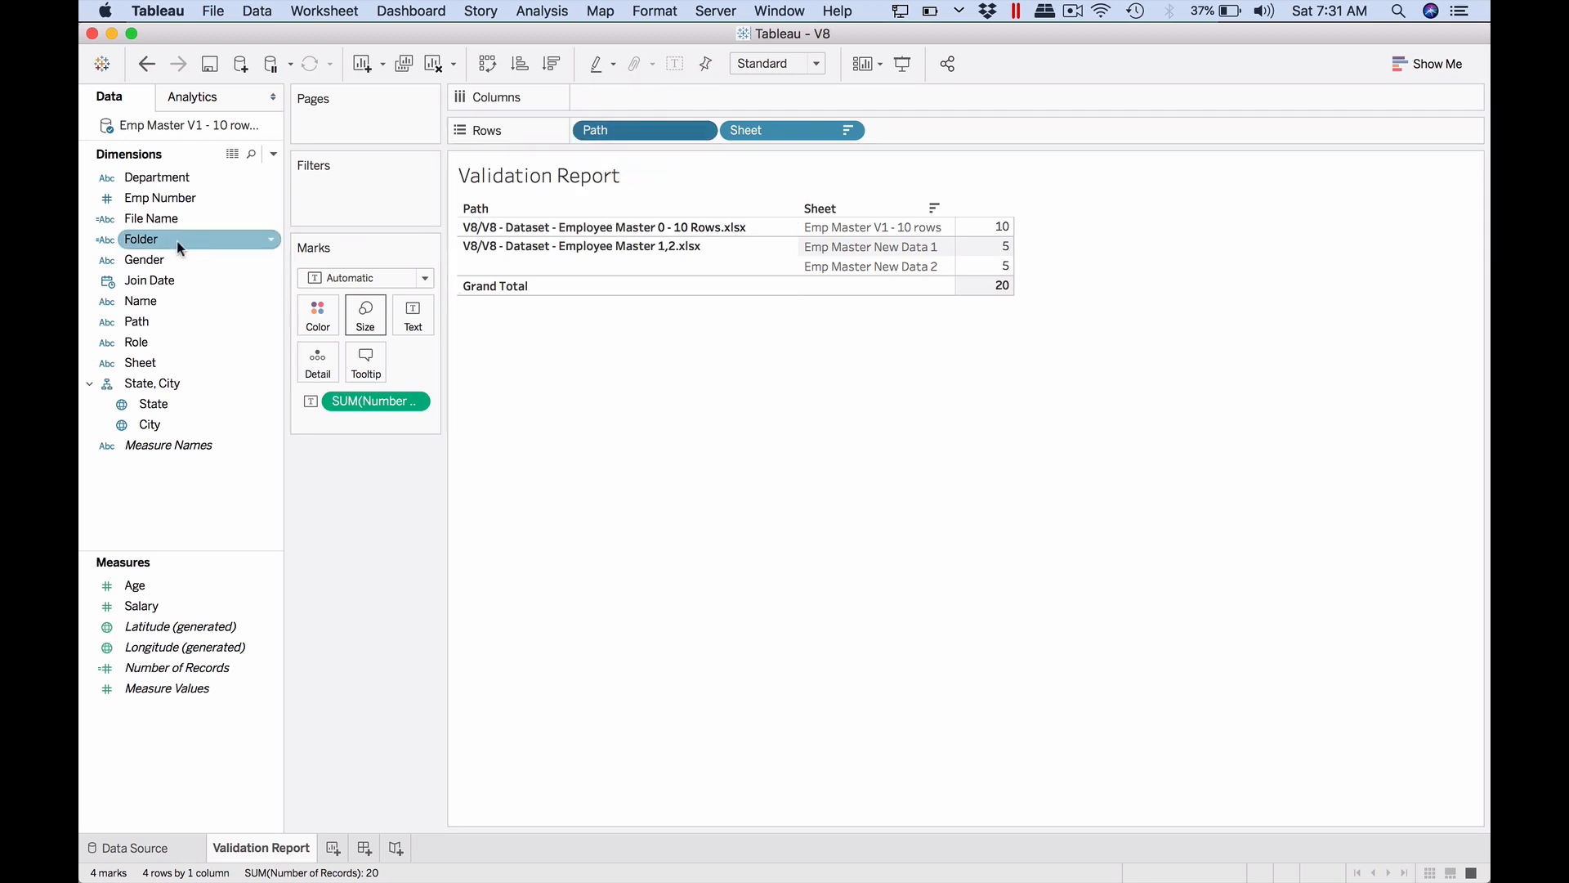
pyautogui.moveTo(162, 243); pyautogui.dragTo(623, 137)
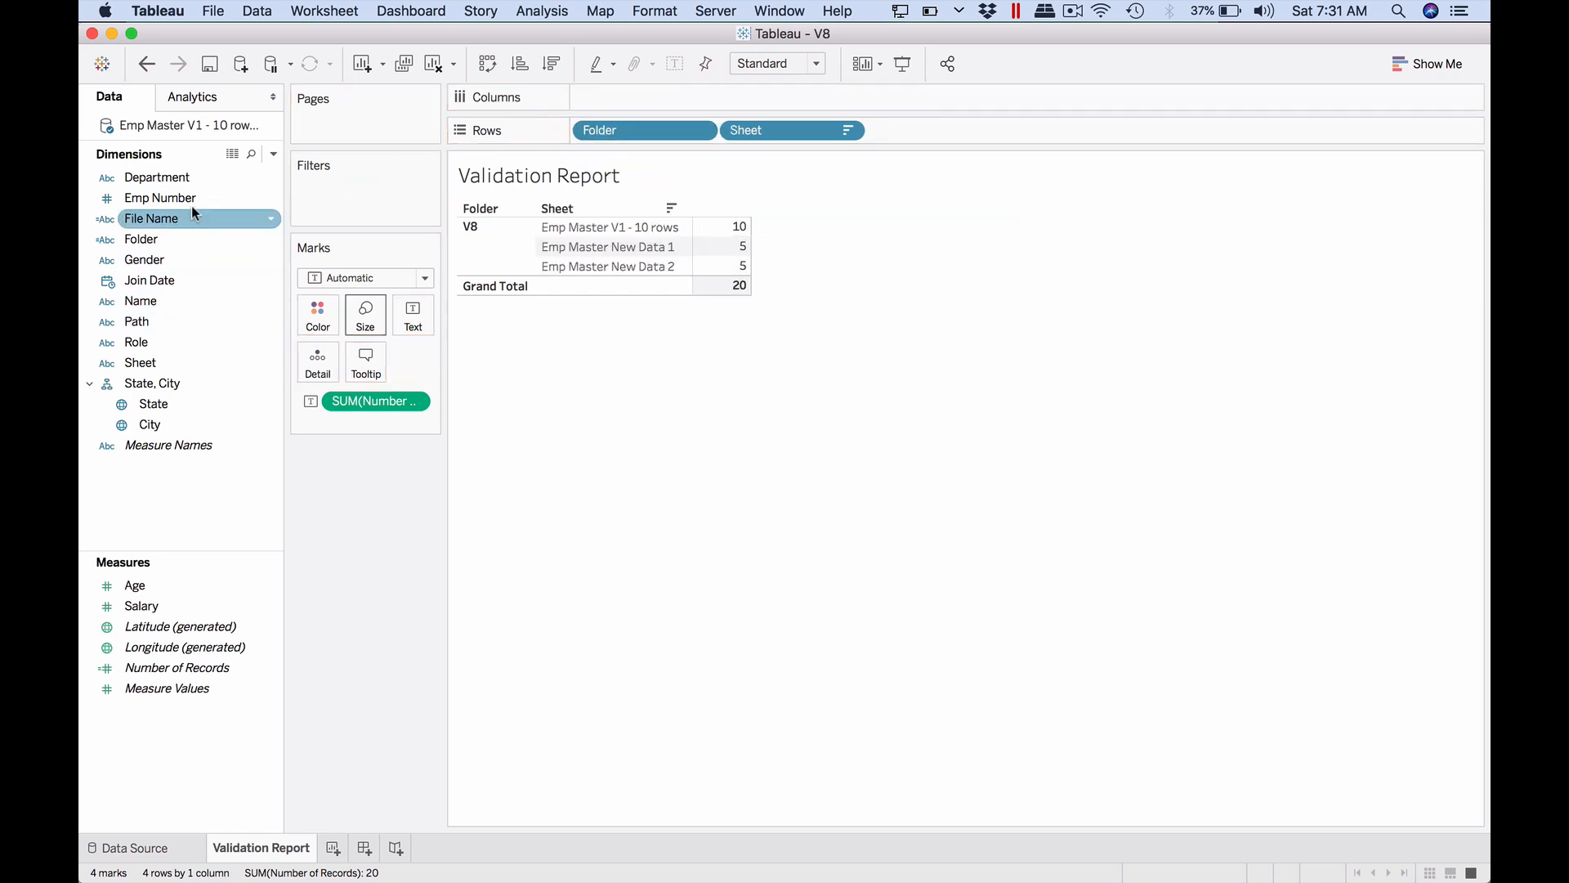
pyautogui.moveTo(184, 219); pyautogui.dragTo(725, 133)
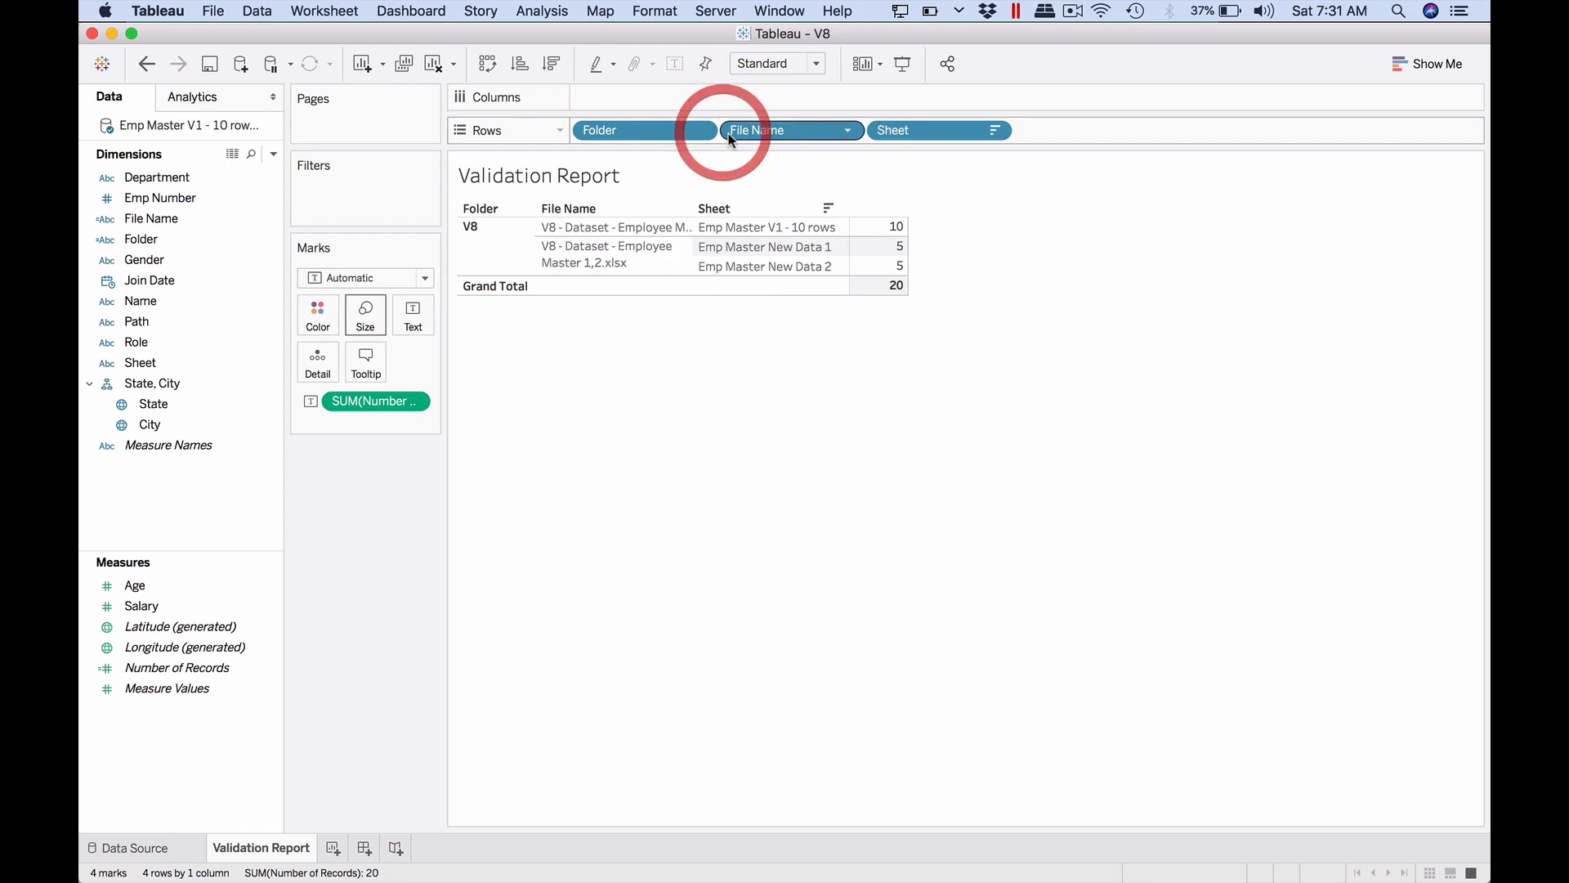
pyautogui.moveTo(694, 246); pyautogui.dragTo(858, 250)
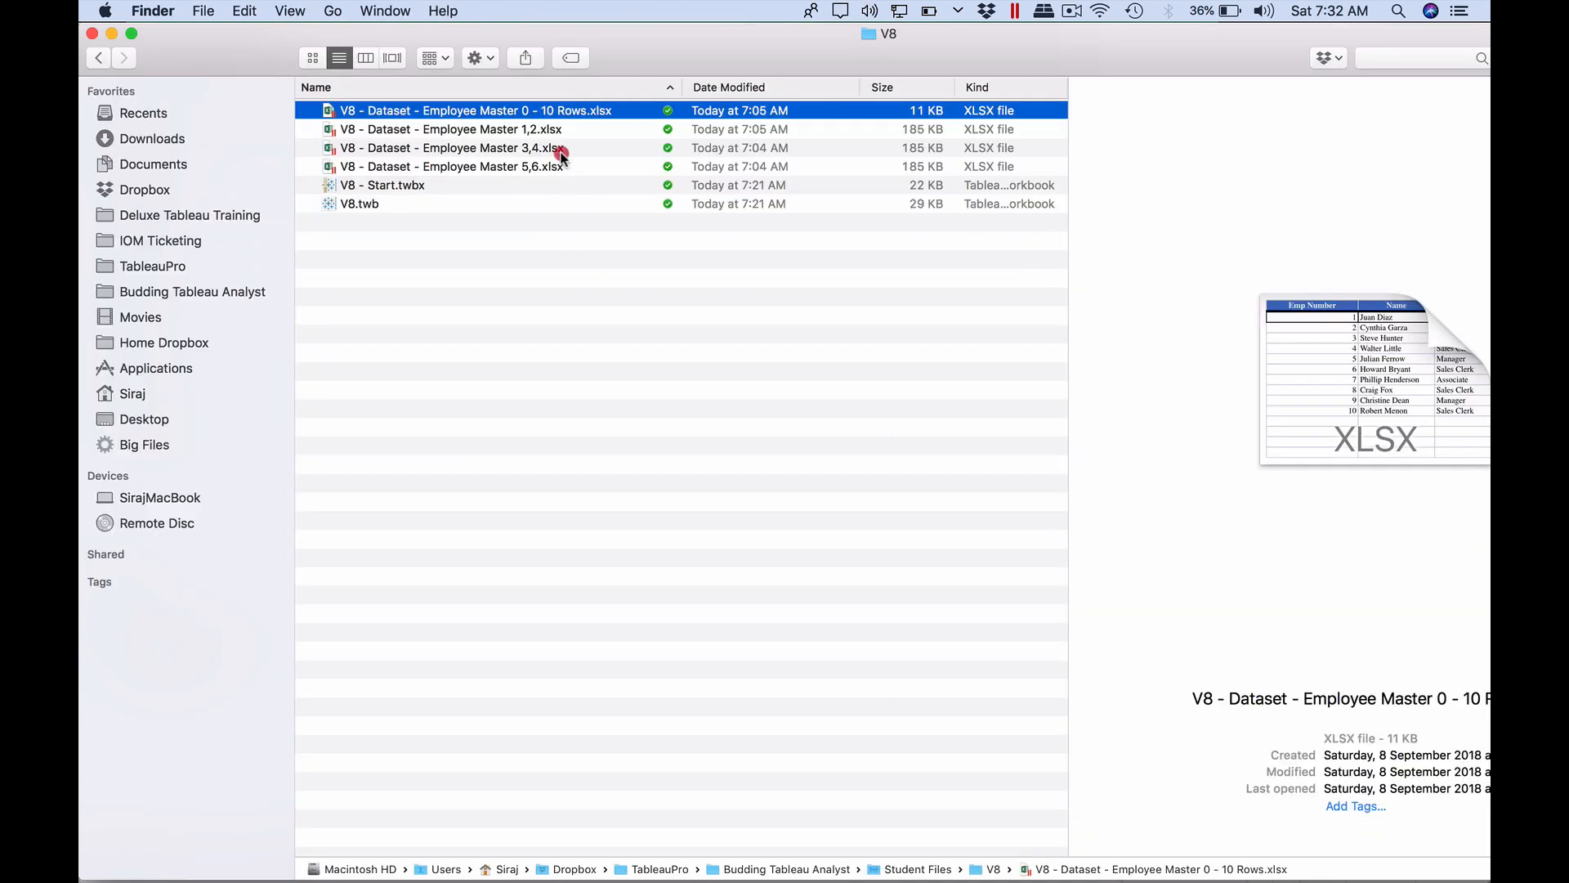
# - In Finder, examine the added "Employee Master 3,4" and "Employee Master 5,6" dataset workbooks in the V8 folder
pyautogui.click(562, 152)
pyautogui.click(571, 165)
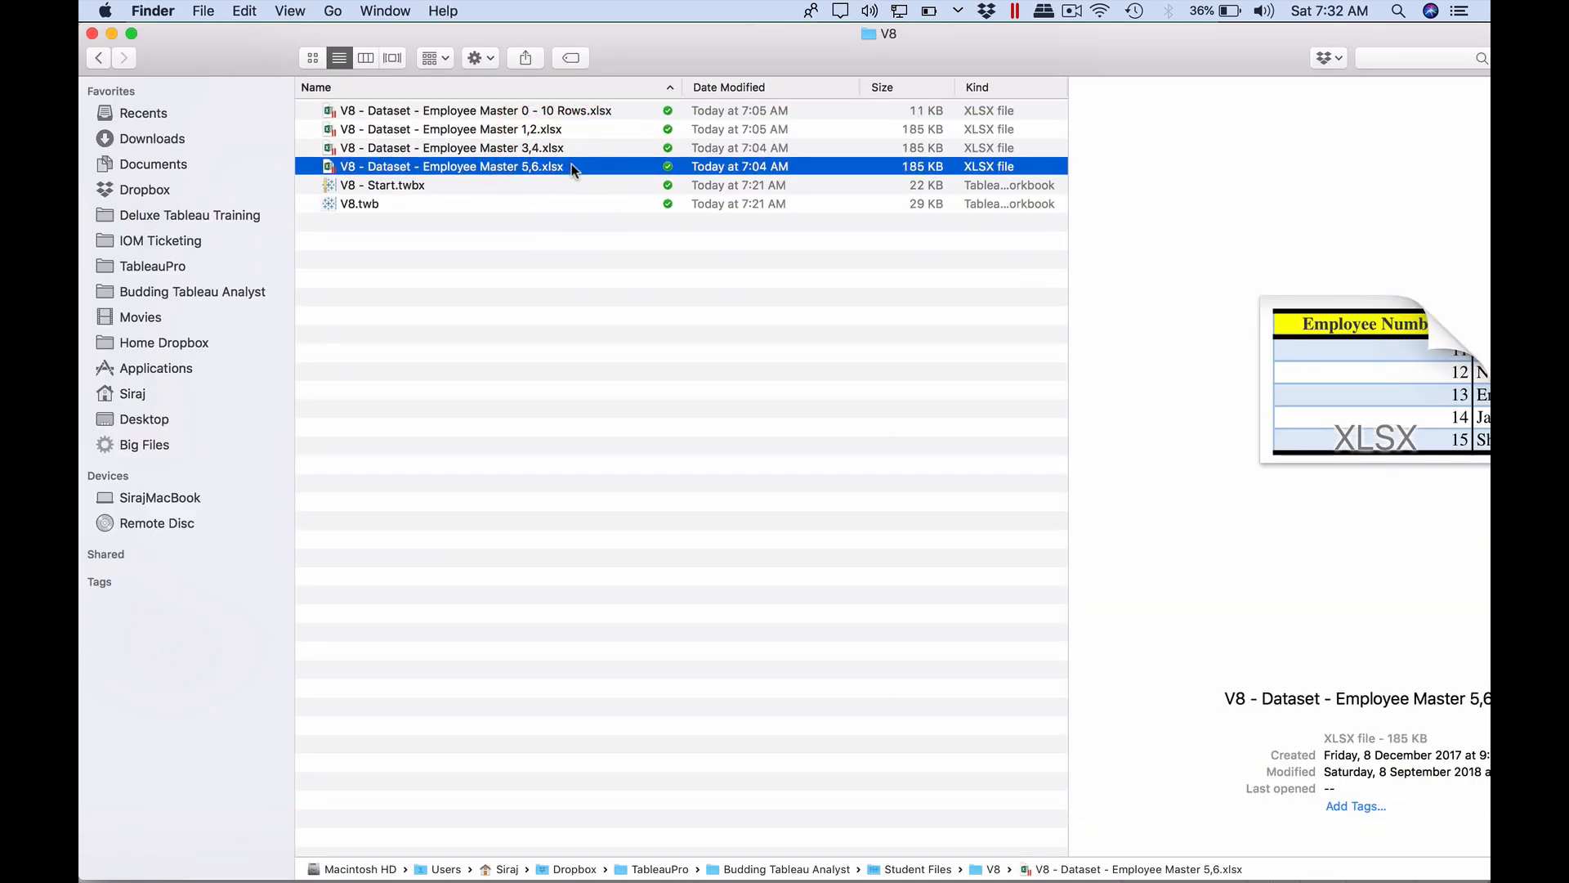
pyautogui.press('Up')
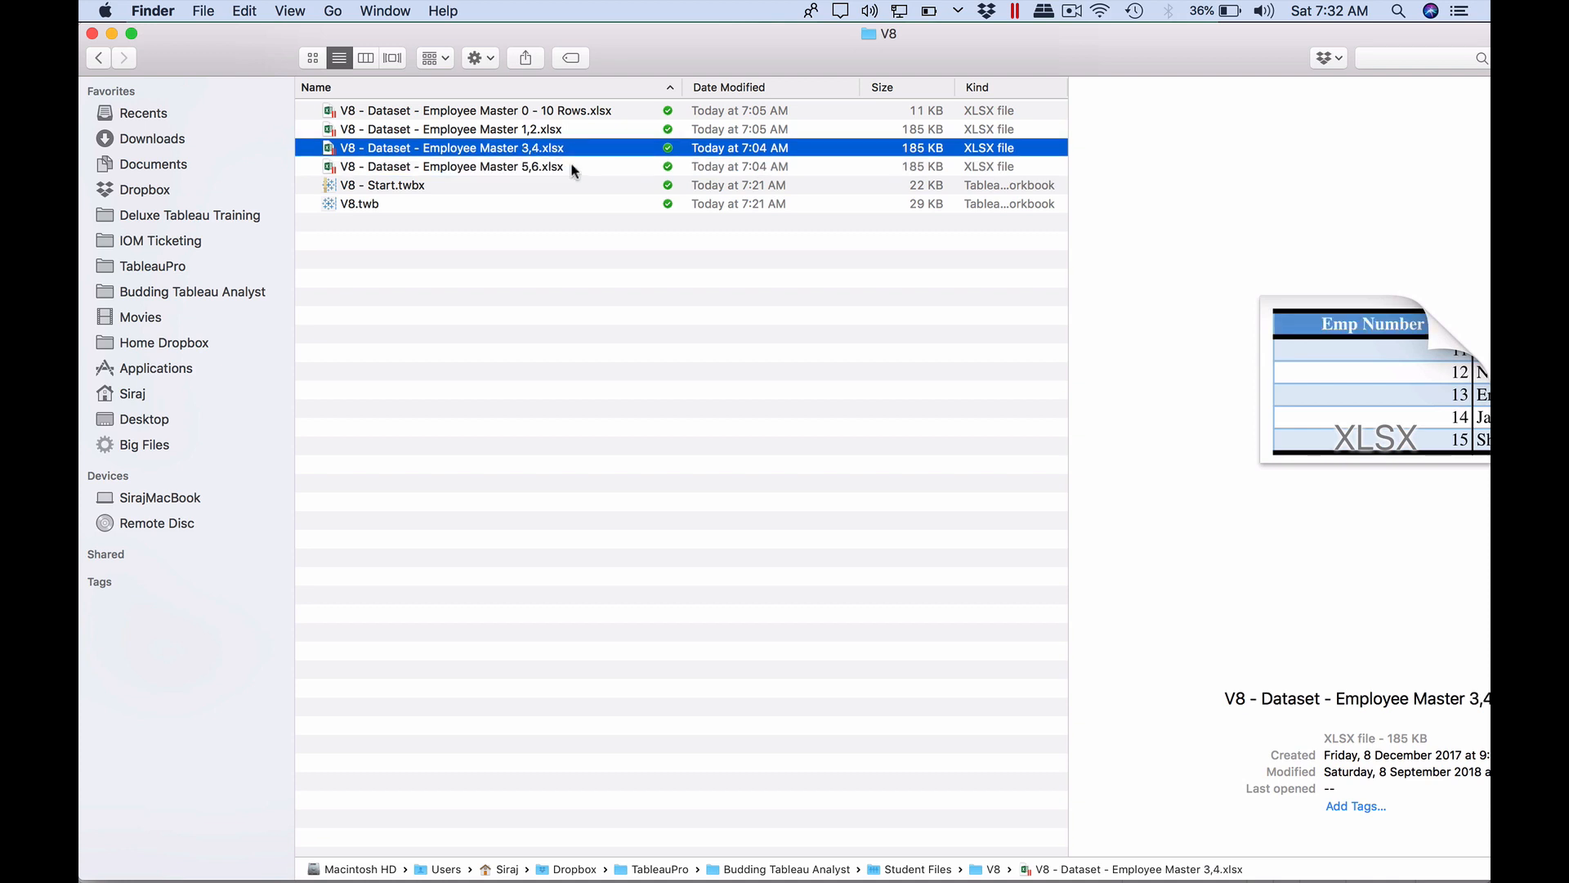
# - Back in Tableau, refresh the data source so the Validation Report includes the new workbooks
pyautogui.press('super+Tab')
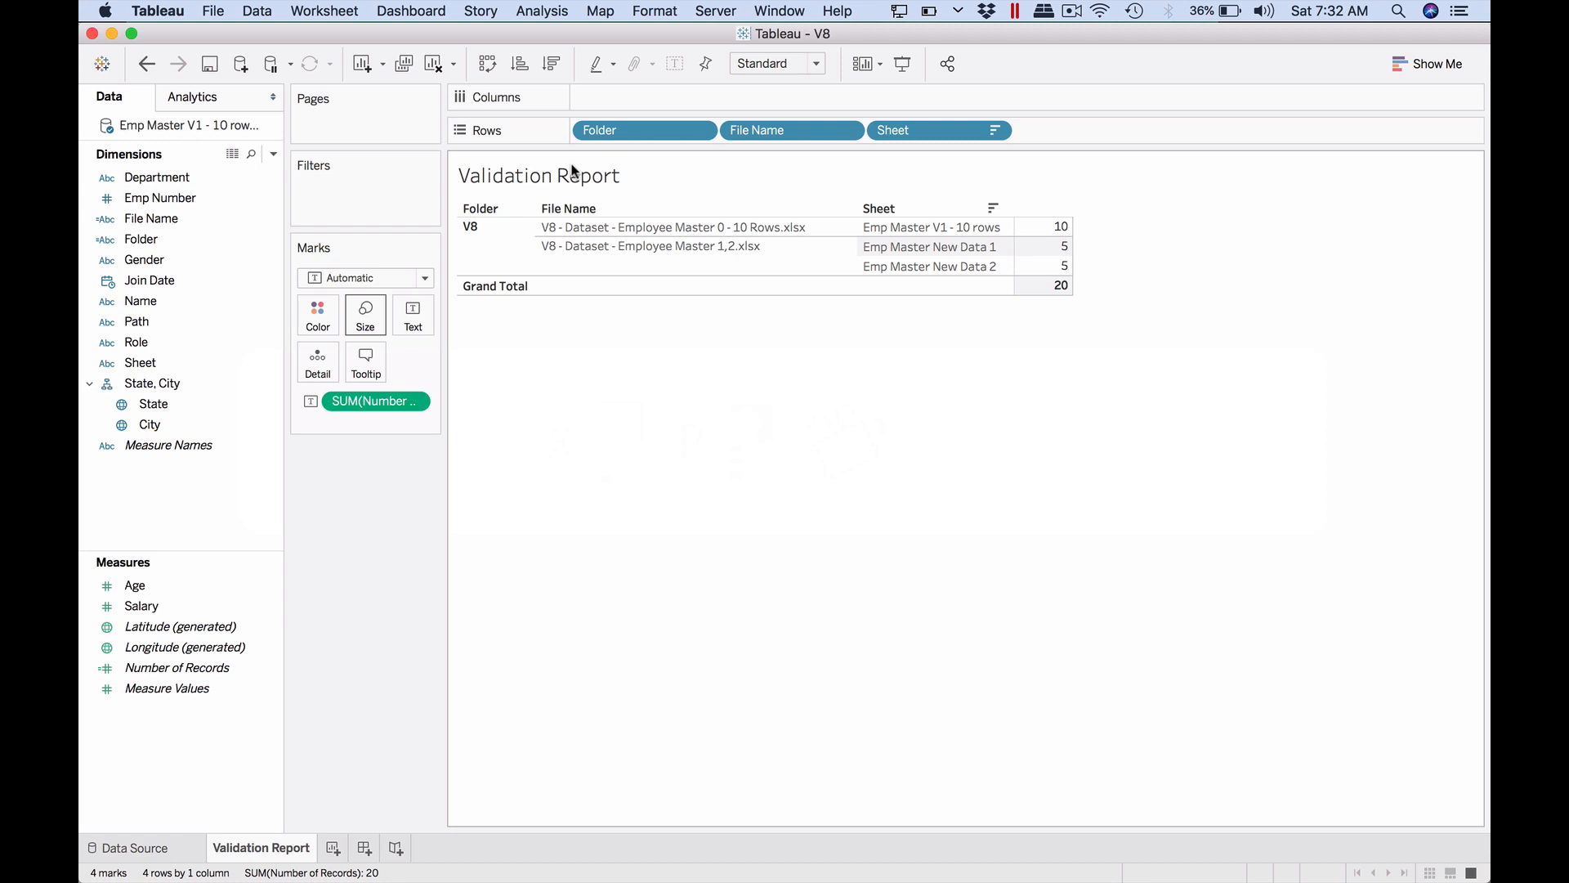
pyautogui.rightClick(216, 125)
pyautogui.click(268, 150)
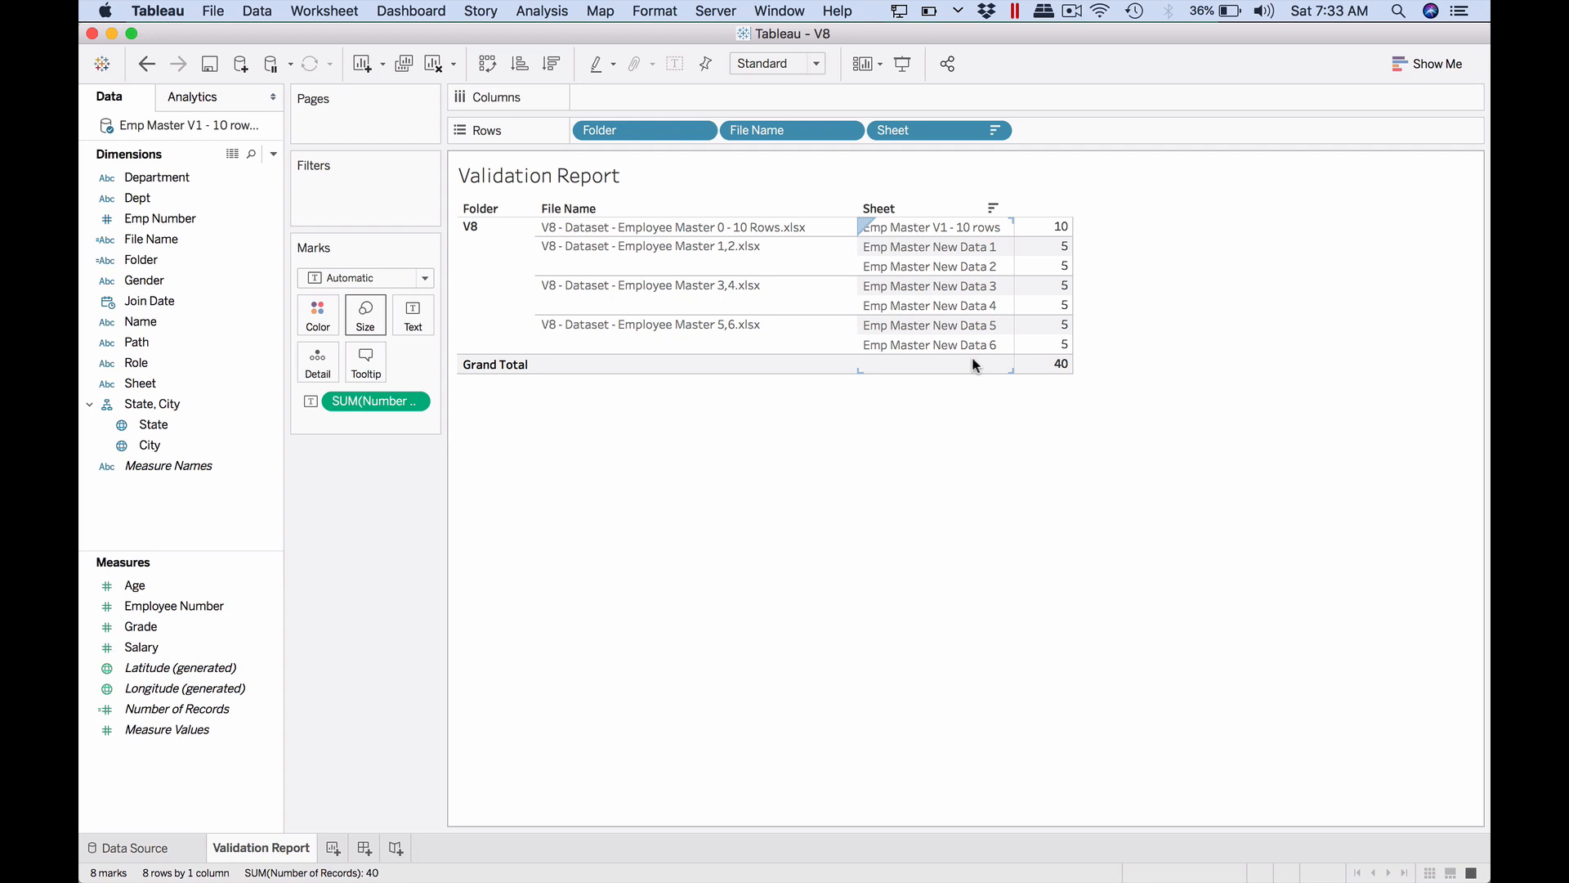
pyautogui.click(575, 487)
# - Open the data source's union for editing and examine the workbooks in the "More data for Union" subfolder in Finder
pyautogui.click(157, 855)
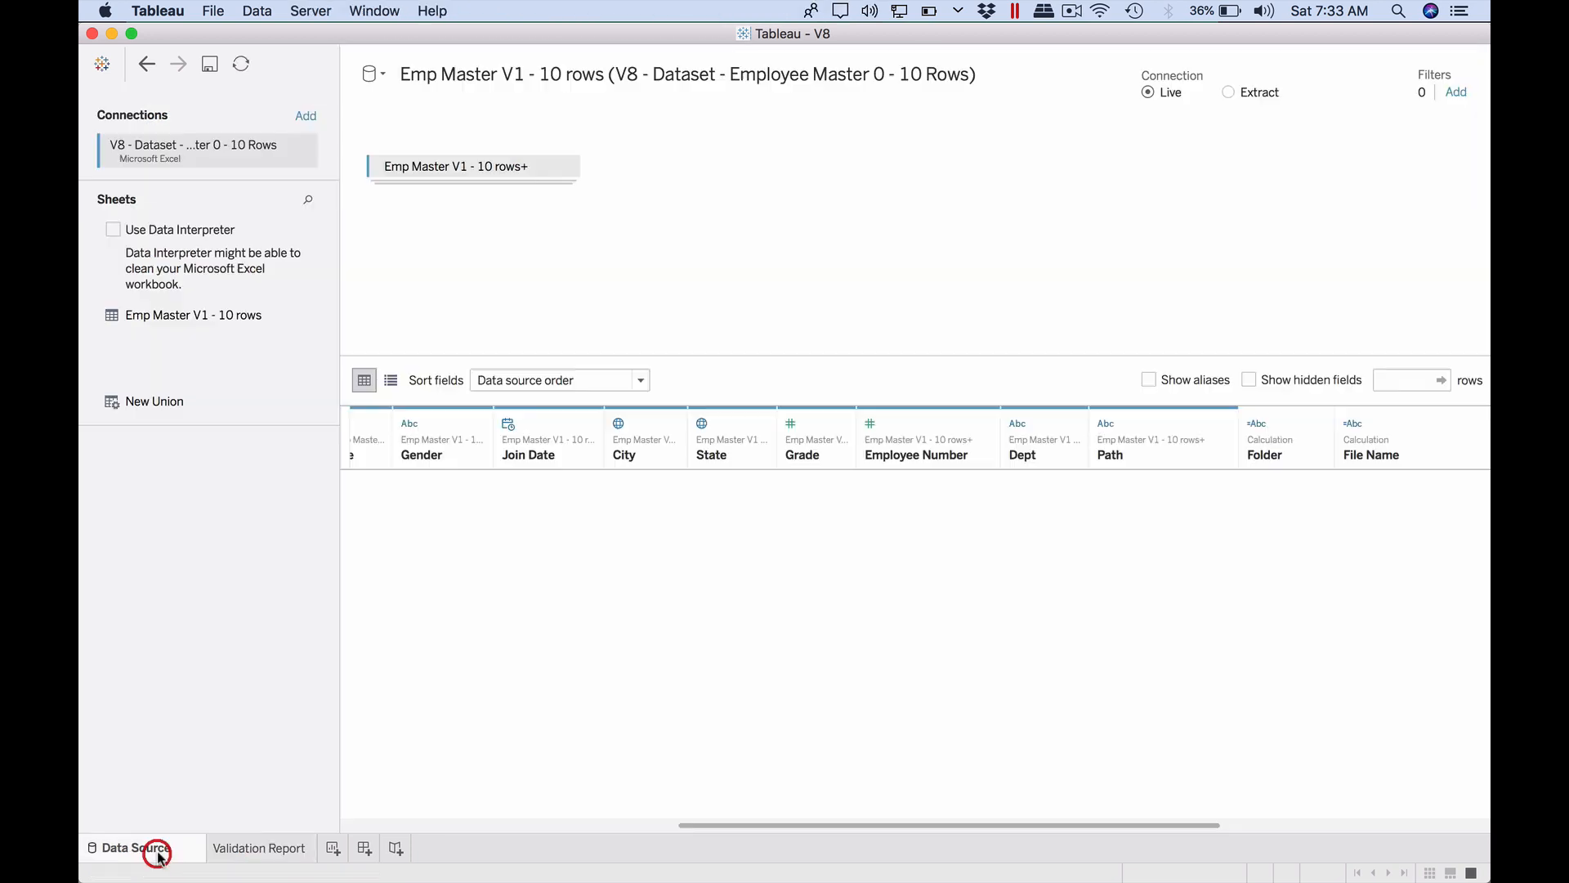
pyautogui.rightClick(503, 168)
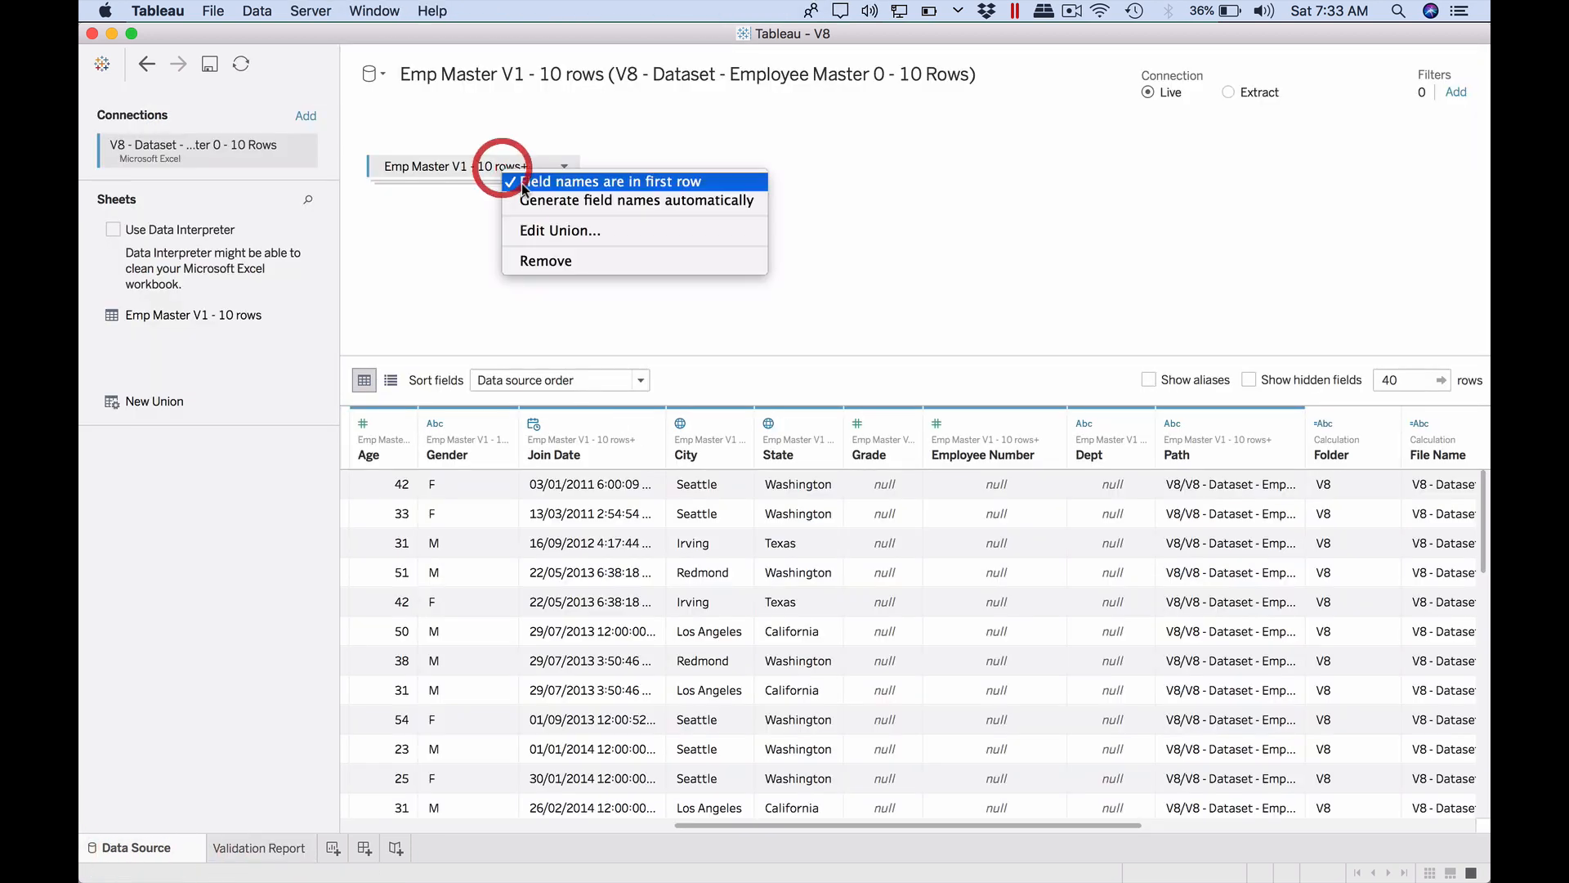
pyautogui.click(570, 232)
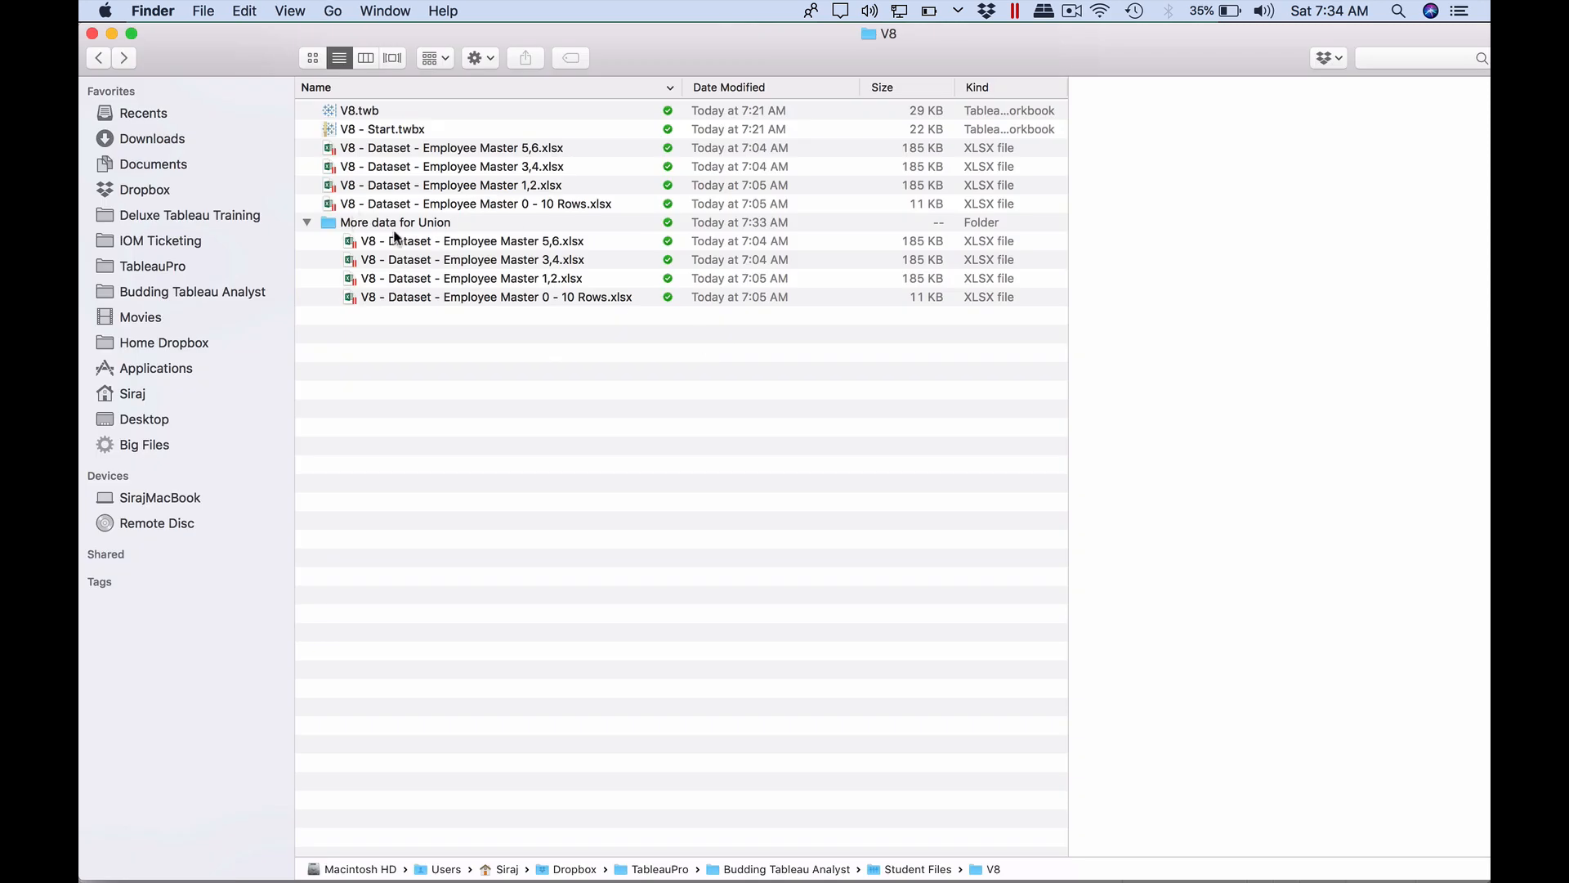
pyautogui.click(353, 227)
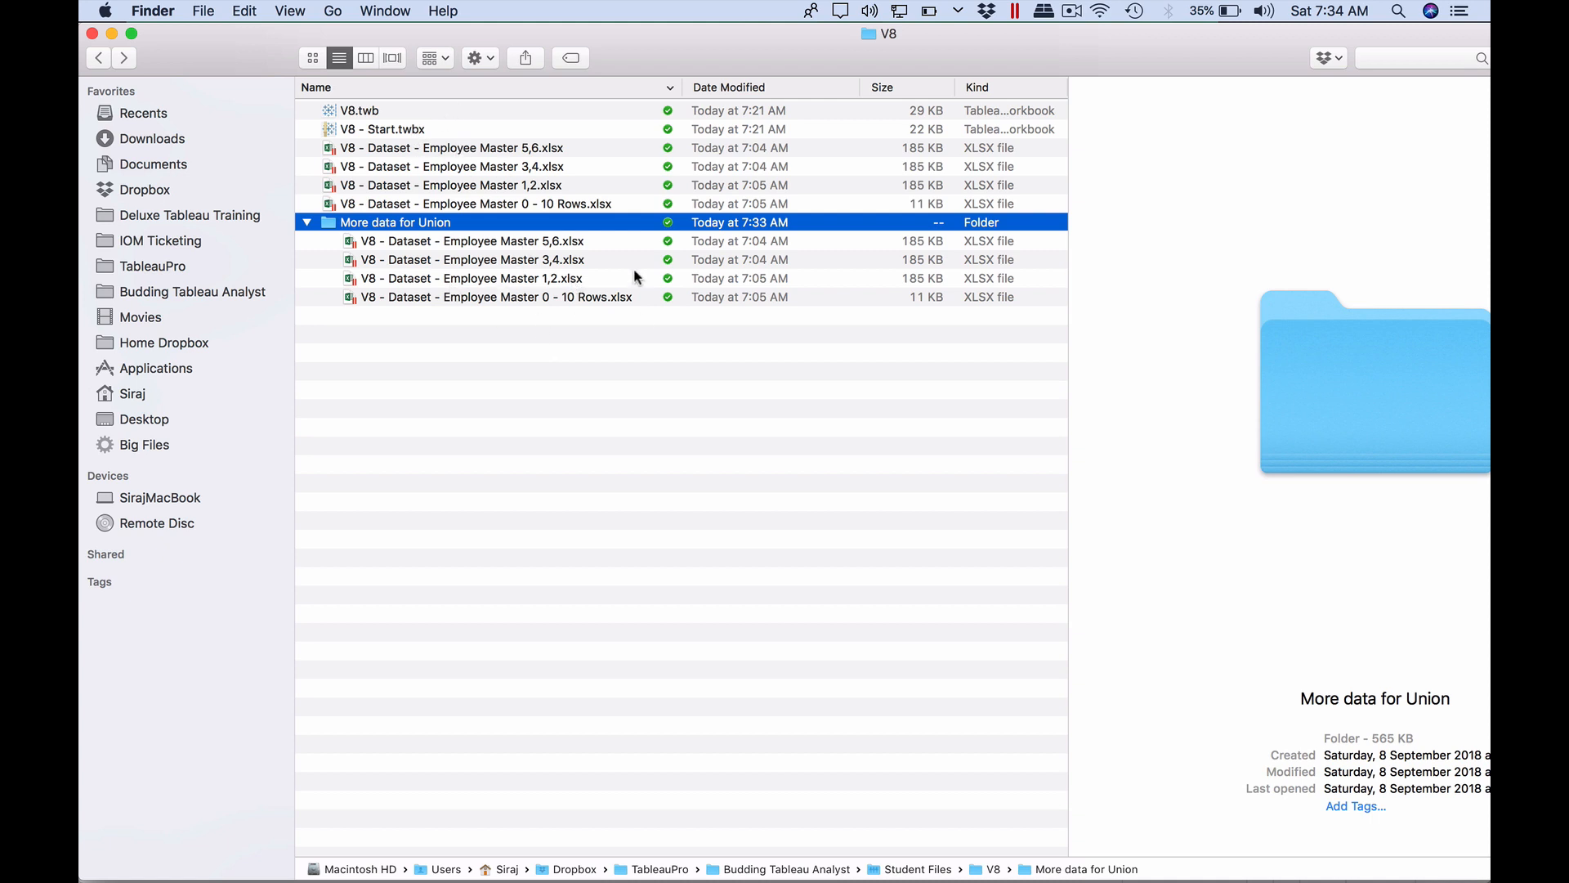
# - Back in Tableau, expand the union's search to subfolders, apply it, and check the rows in the Validation Report
pyautogui.press('super+Tab')
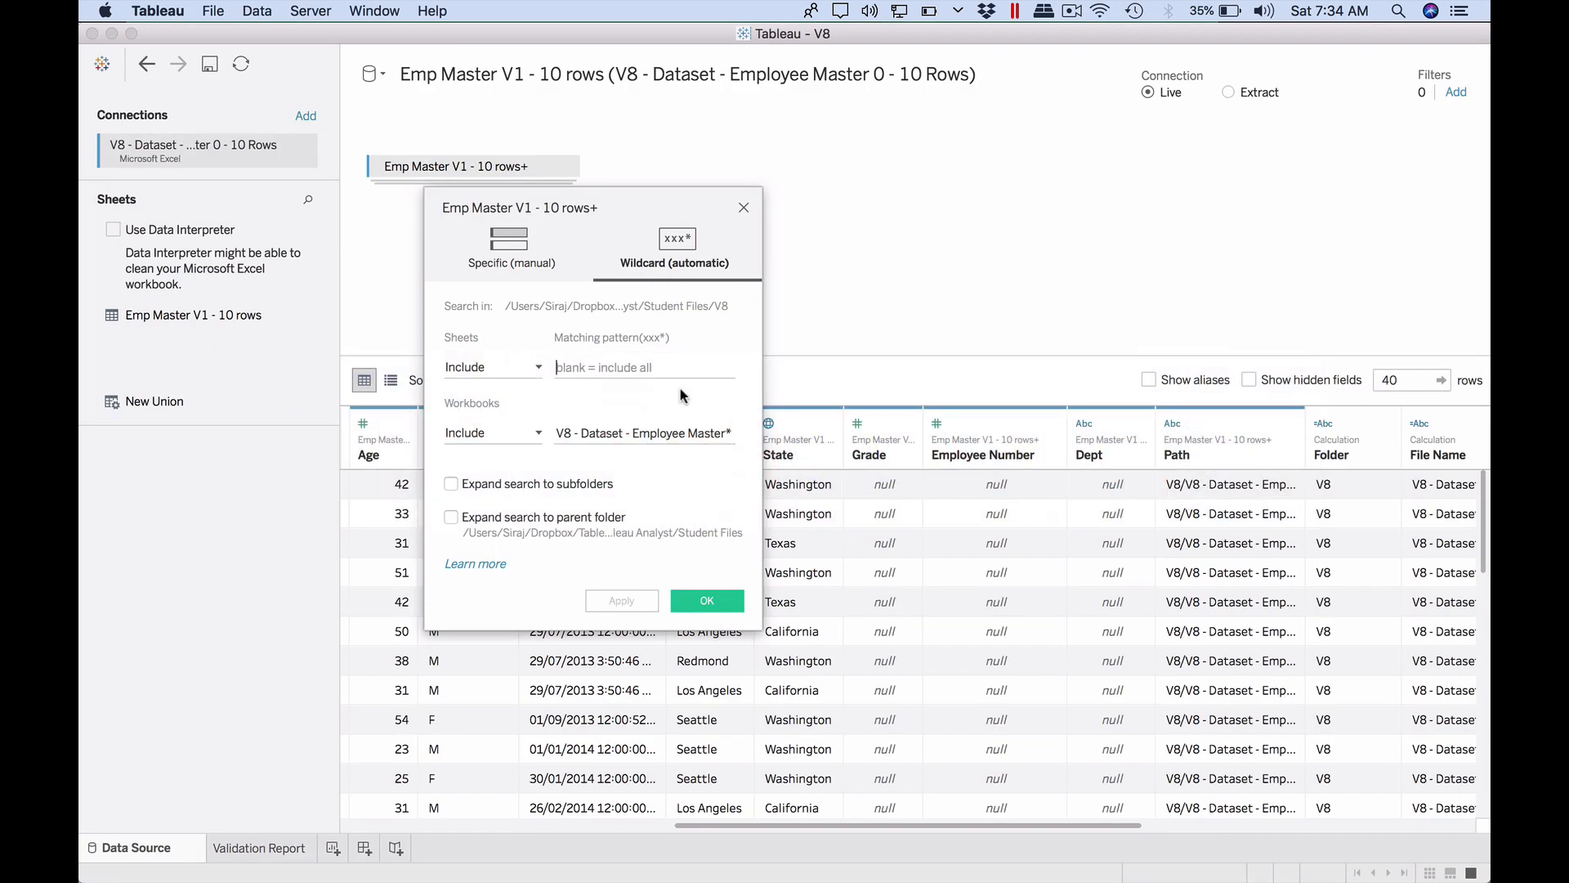
pyautogui.click(491, 488)
pyautogui.click(627, 601)
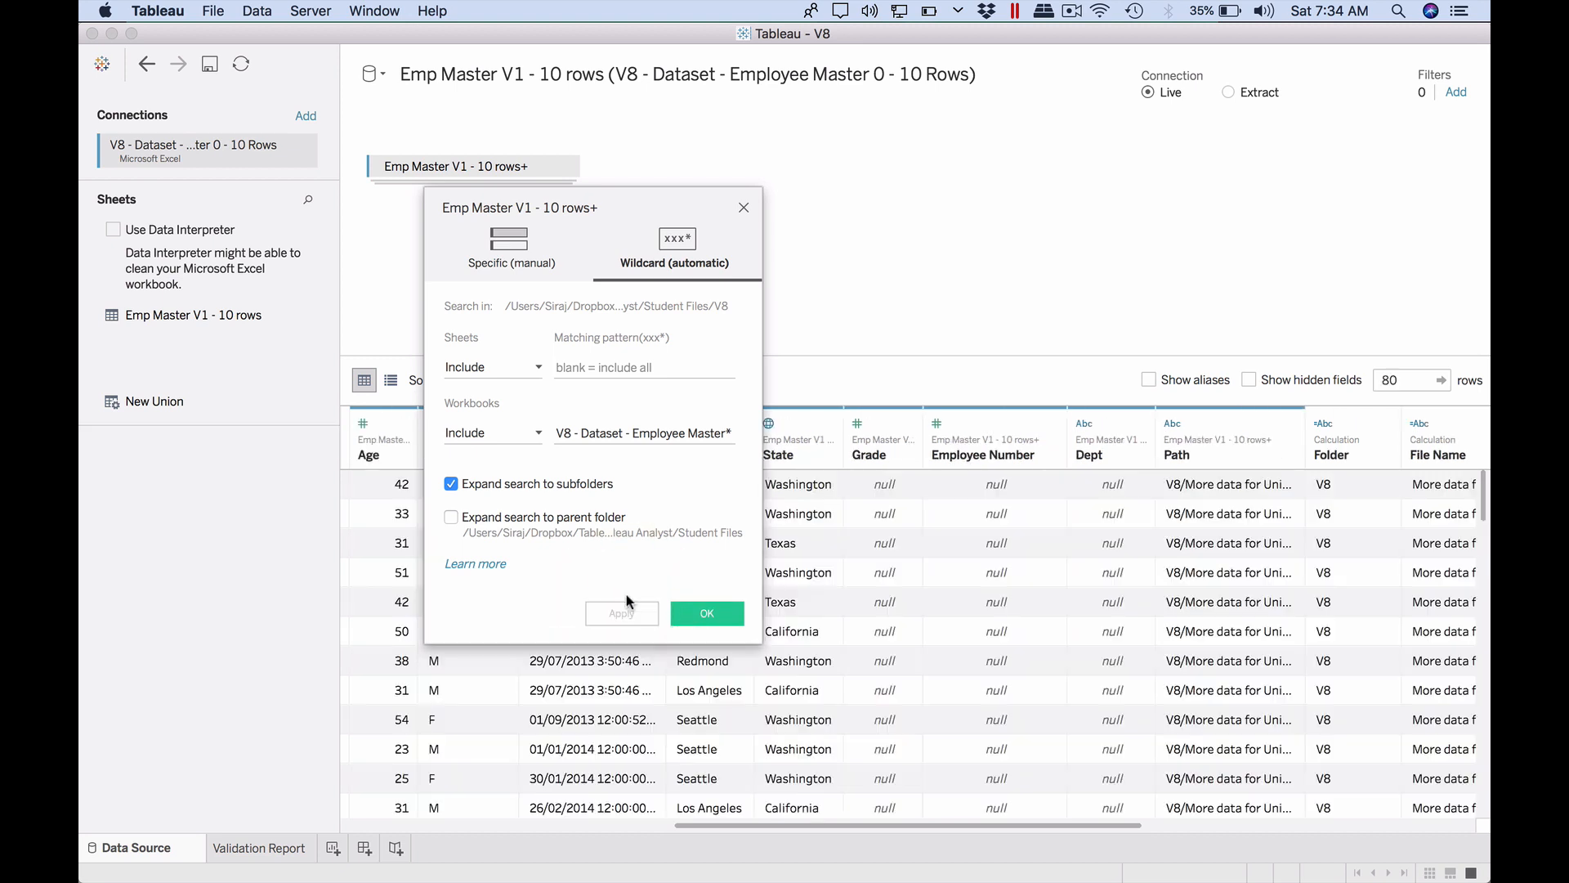
pyautogui.click(706, 615)
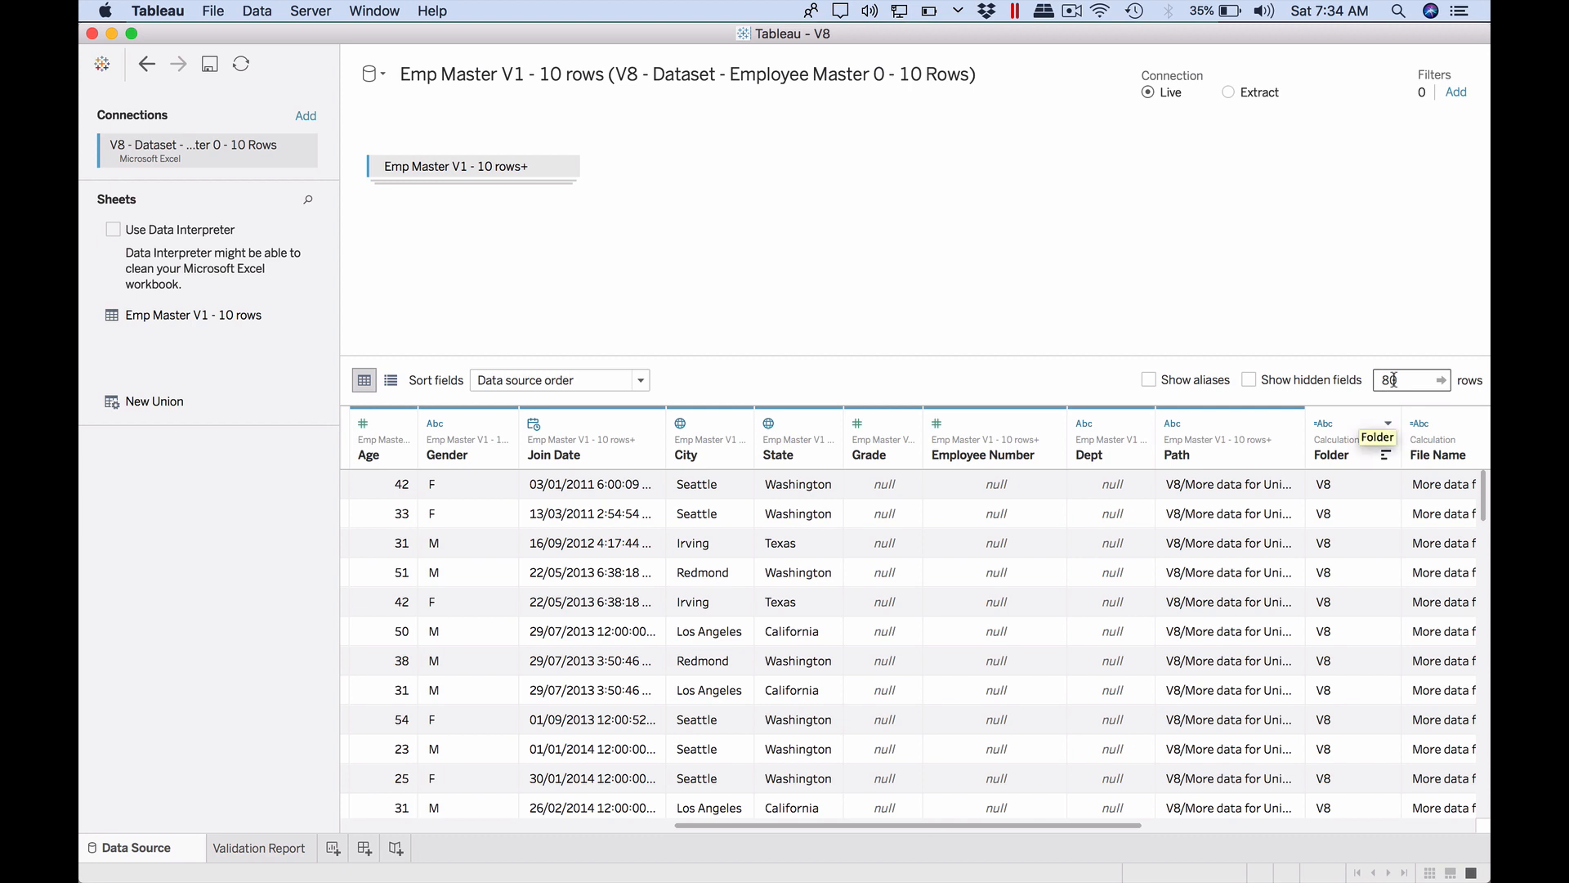
pyautogui.click(280, 849)
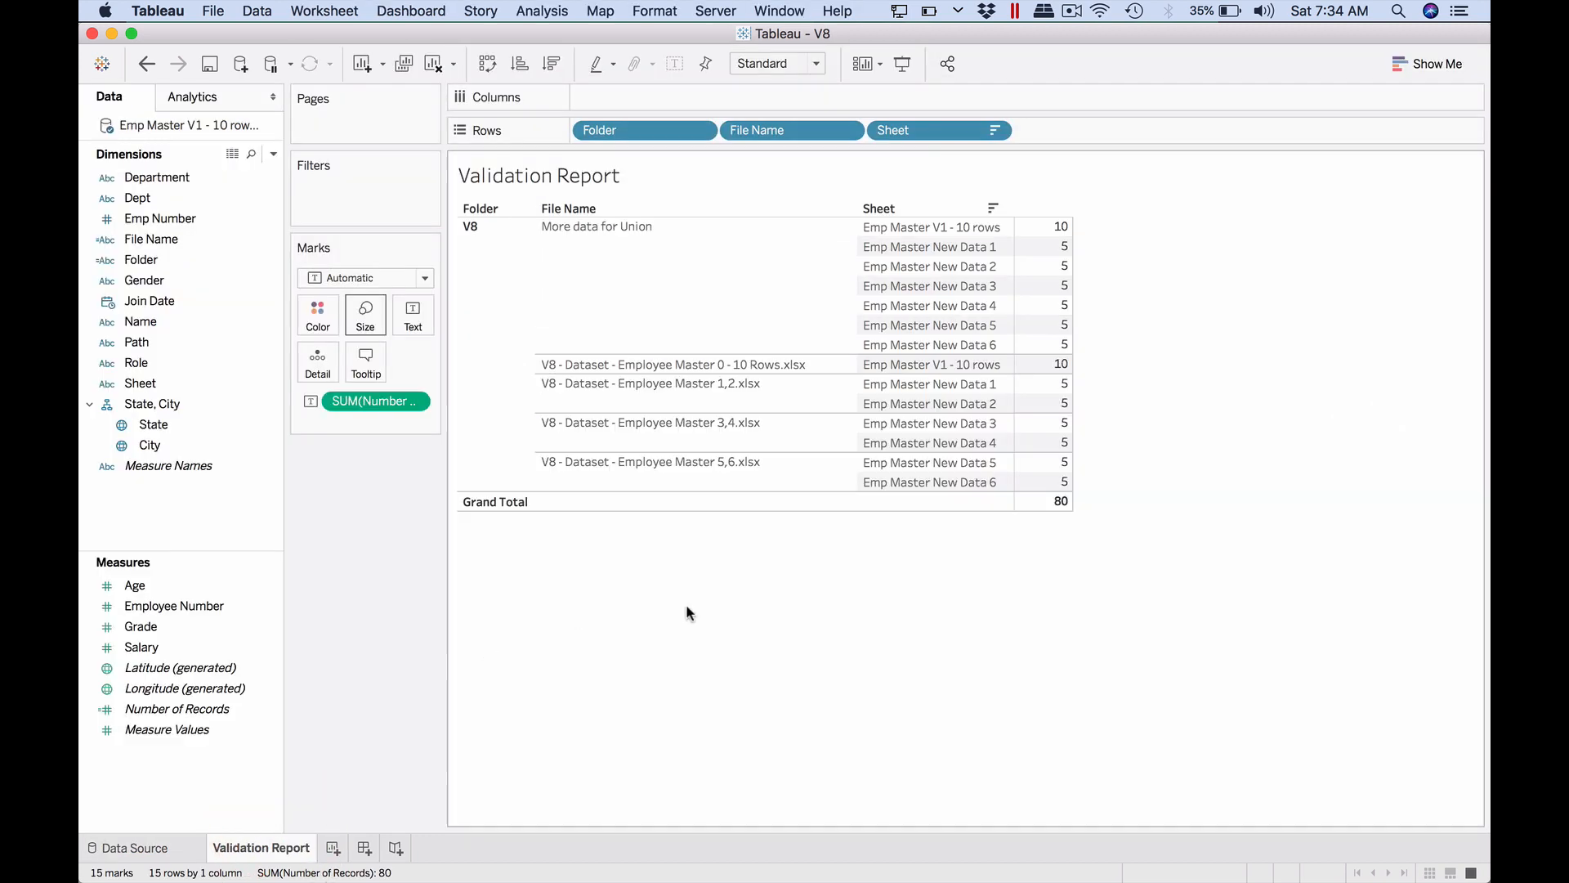